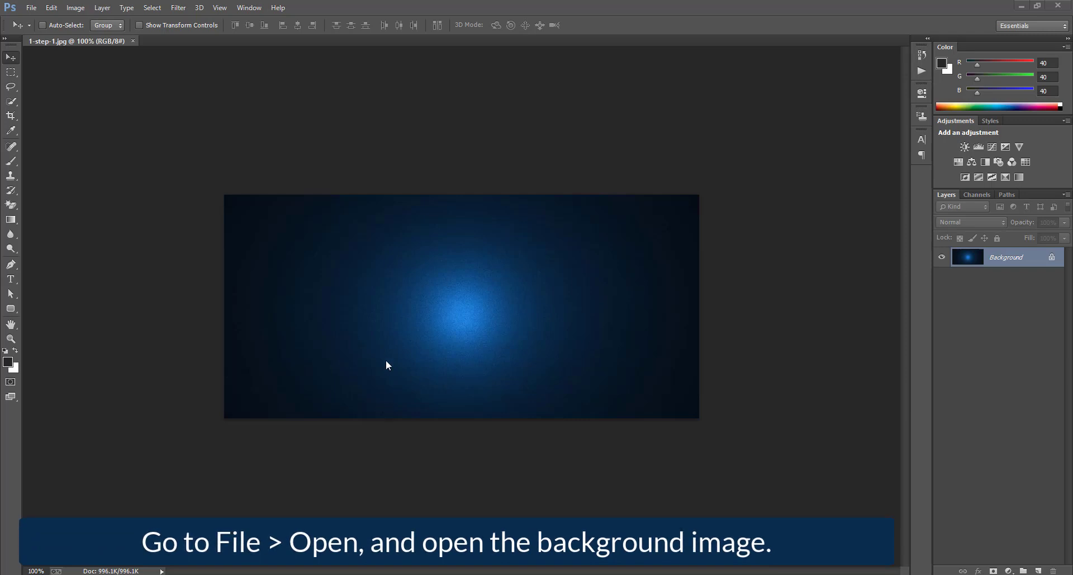
# Step: Pick the Horizontal Type Tool to add text to the dark blue background
pyautogui.click(12, 279)
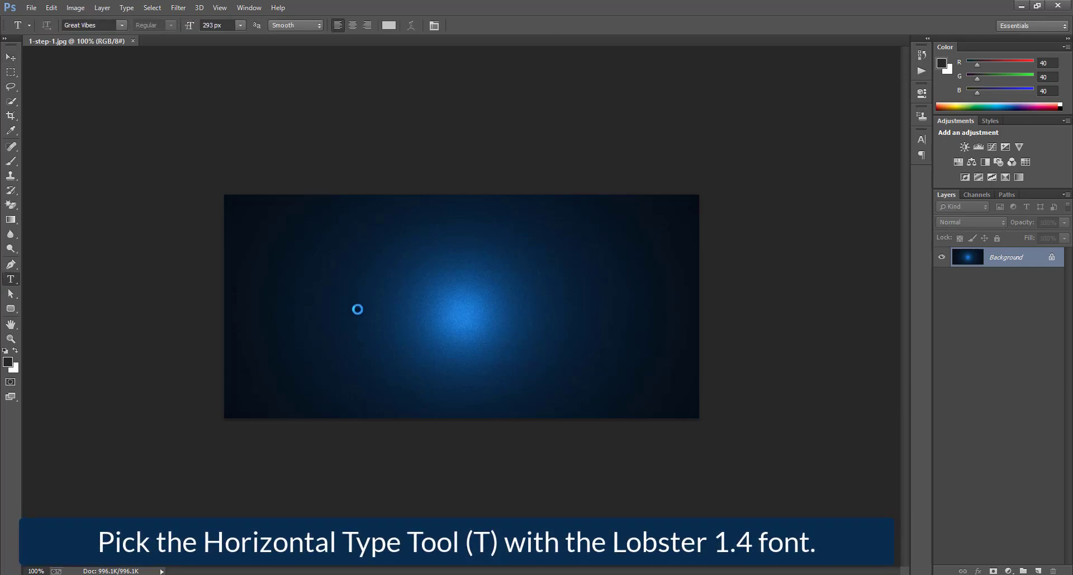
# Step: Type 'Shiny' in white (ffffff) Lobster 1.4 at 210 px
pyautogui.click(353, 314)
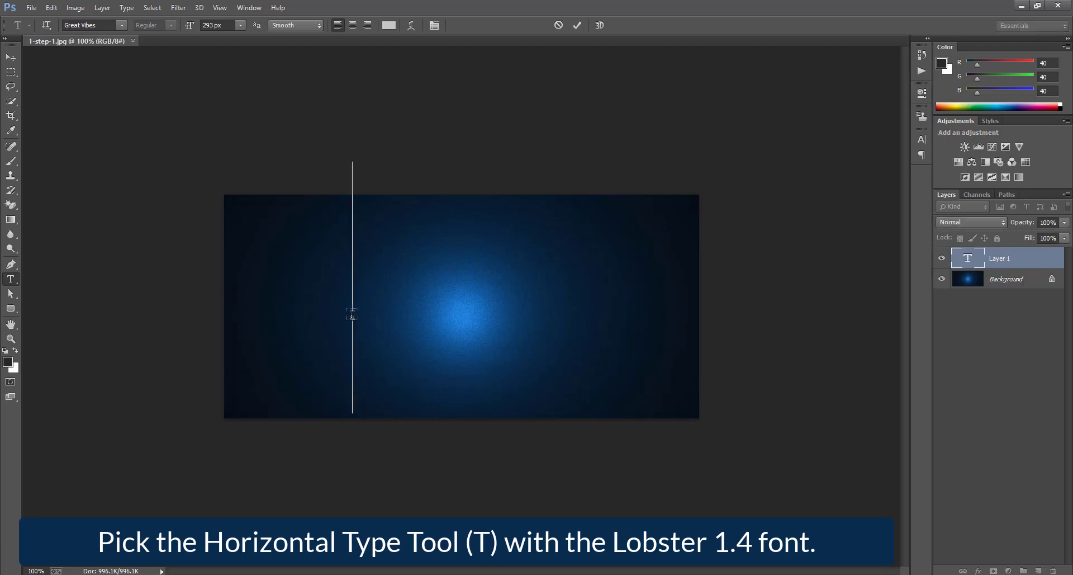
pyautogui.write('Shiny')
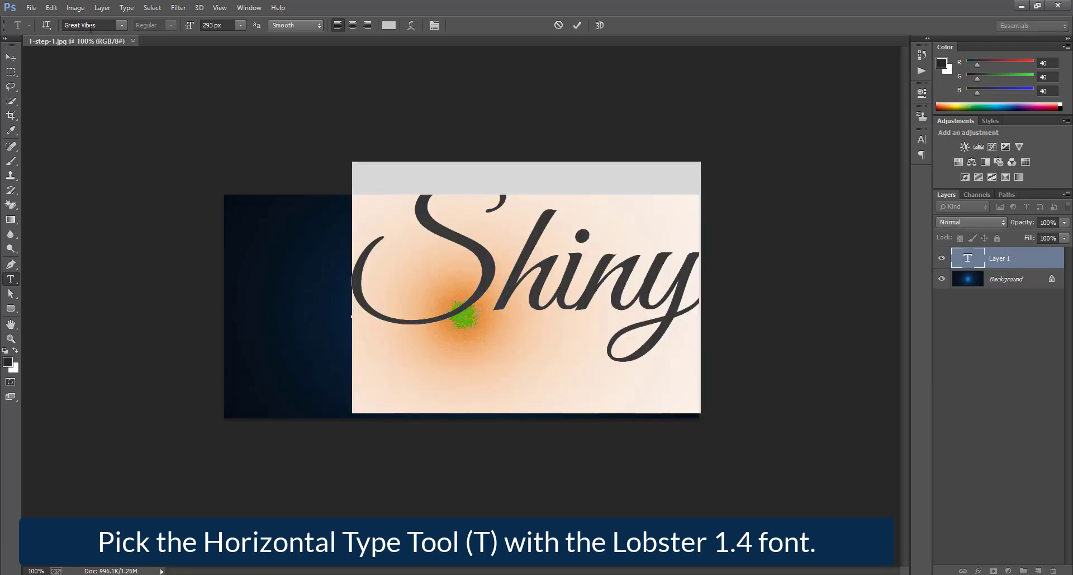
pyautogui.click(86, 25)
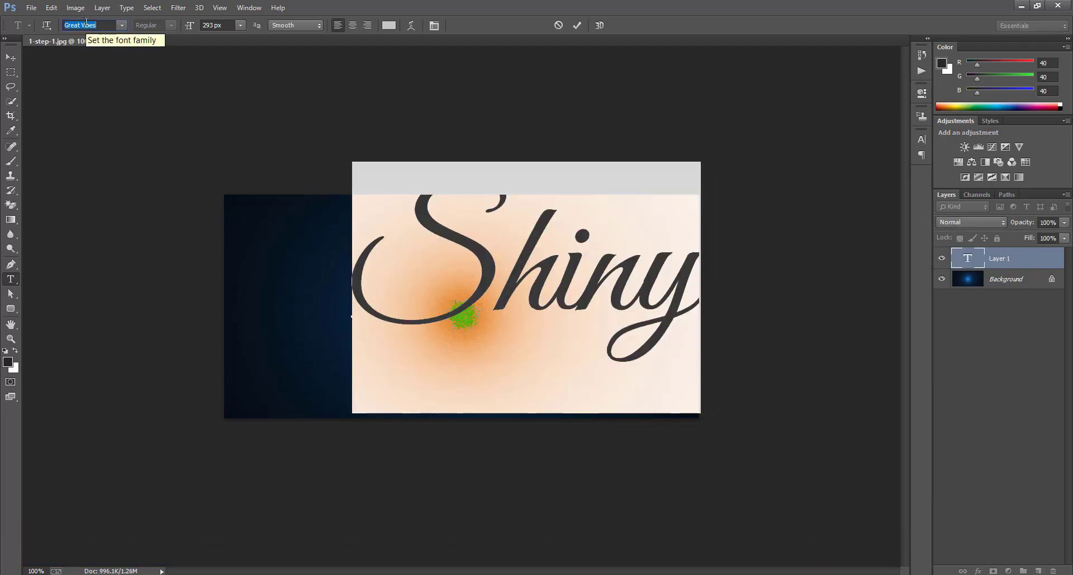
pyautogui.write('Lobster 1.4')
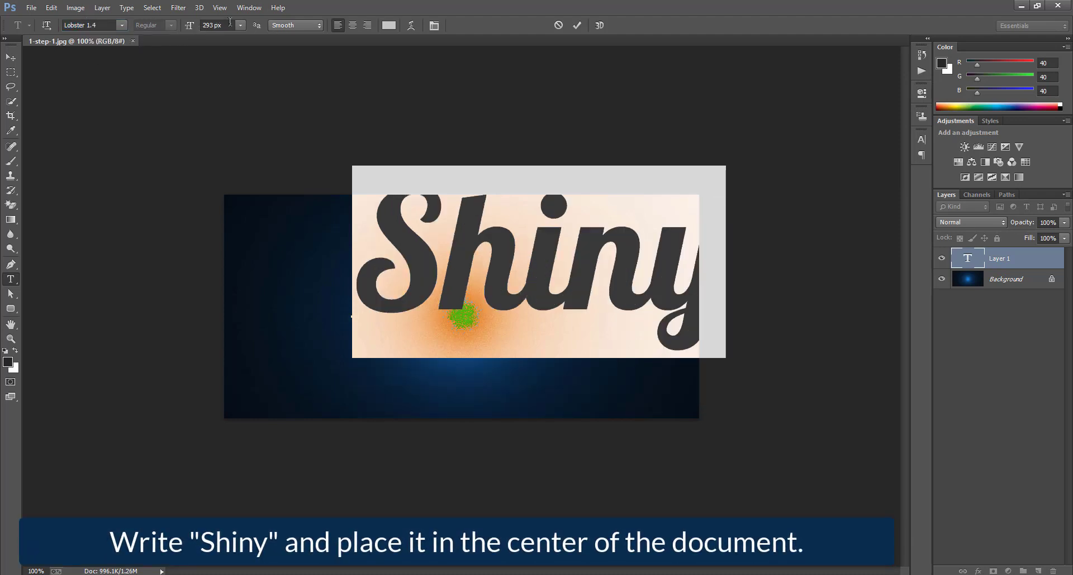
pyautogui.click(214, 25)
pyautogui.write('210')
pyautogui.press('Return')
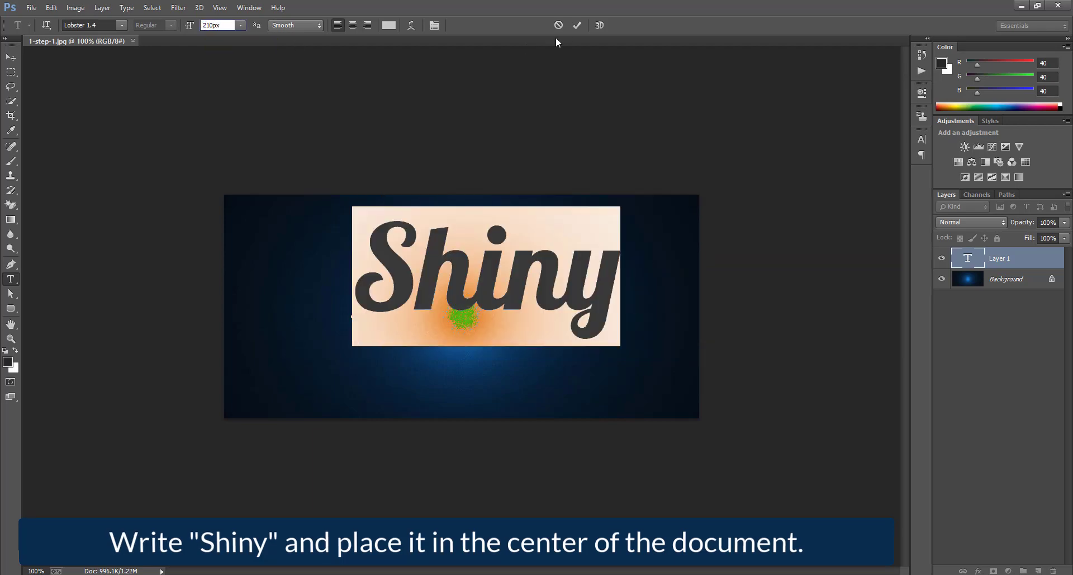
pyautogui.click(389, 25)
pyautogui.write('ffffff')
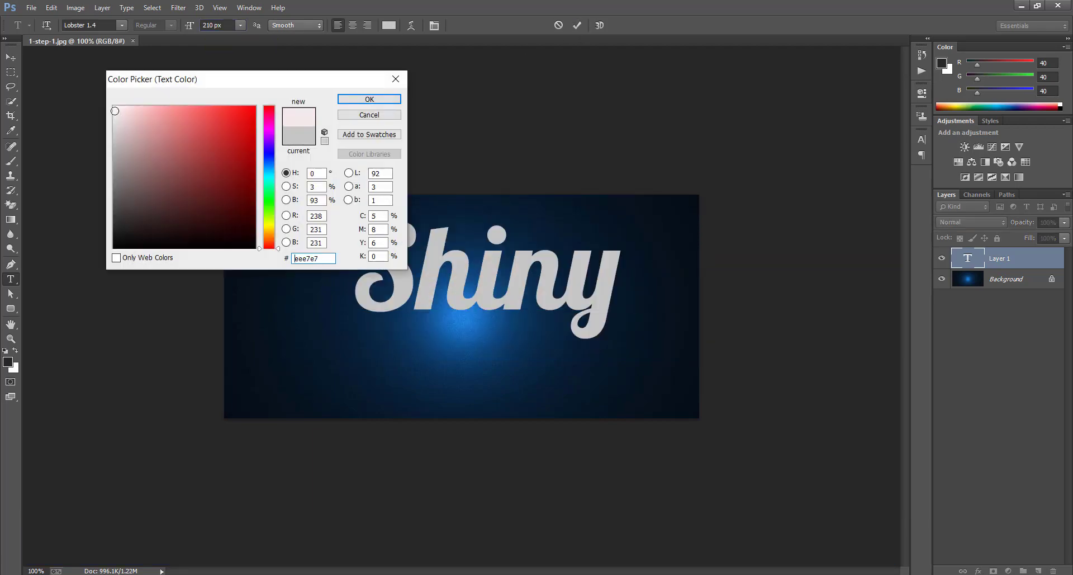
pyautogui.click(381, 100)
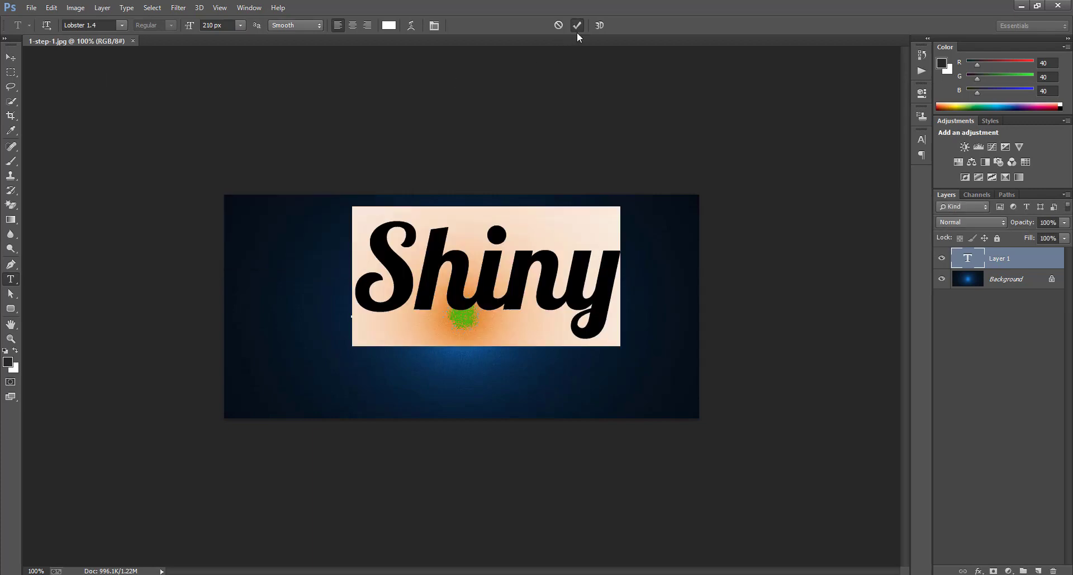
pyautogui.click(577, 28)
# Step: Centre the text vertically and horizontally on the canvas, then zoom in
pyautogui.press('v')
pyautogui.hotkey('ctrl', 'a')
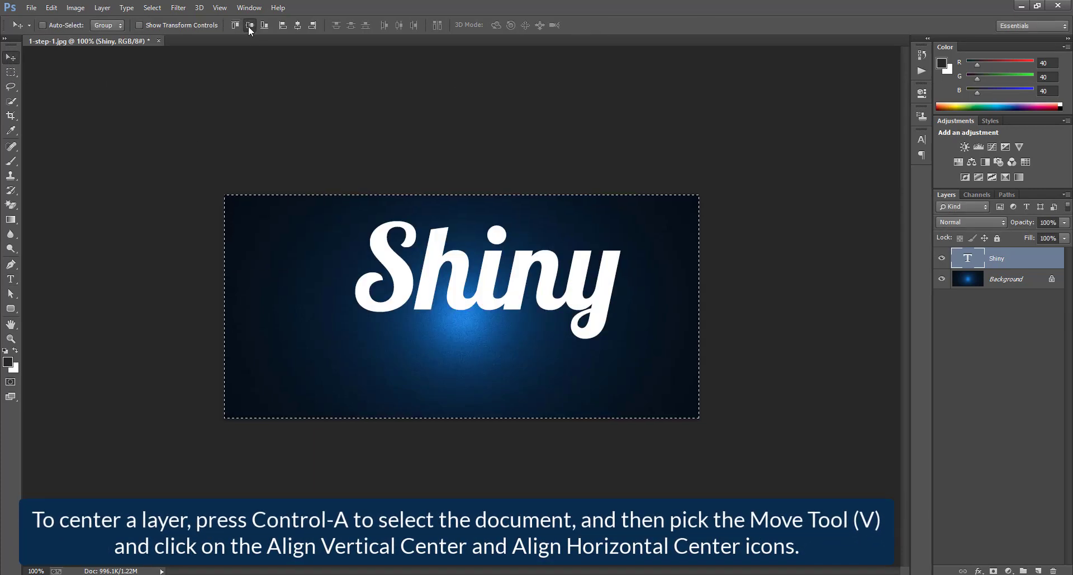
pyautogui.click(249, 26)
pyautogui.click(298, 25)
pyautogui.hotkey('ctrl', 'd')
pyautogui.hotkey('ctrl', '+')
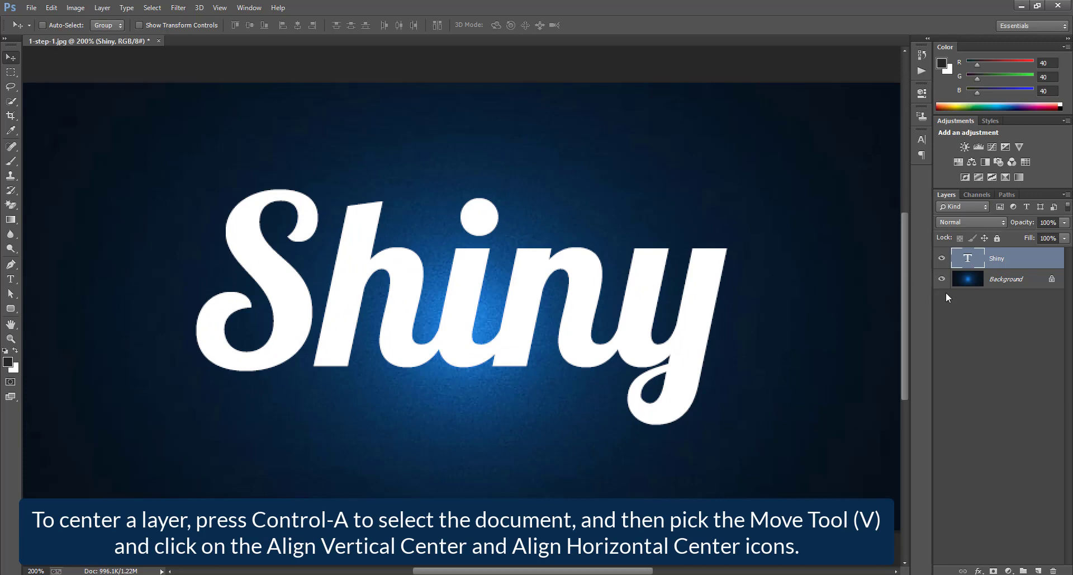
# Step: Set the Shiny text's anti-aliasing to Sharp
pyautogui.doubleClick(967, 258)
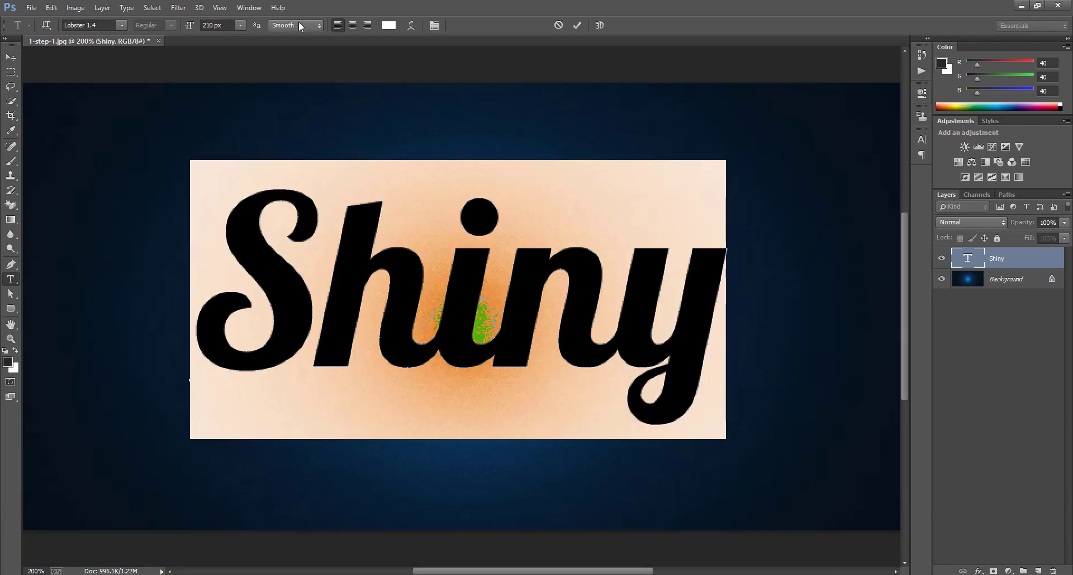
pyautogui.click(300, 26)
pyautogui.click(297, 50)
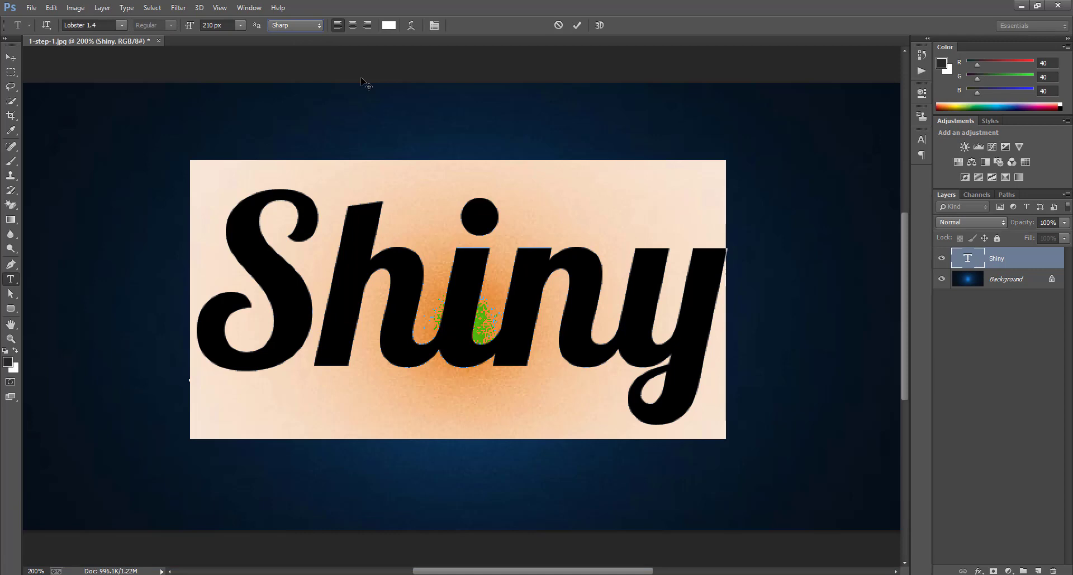
pyautogui.click(576, 25)
pyautogui.press('v')
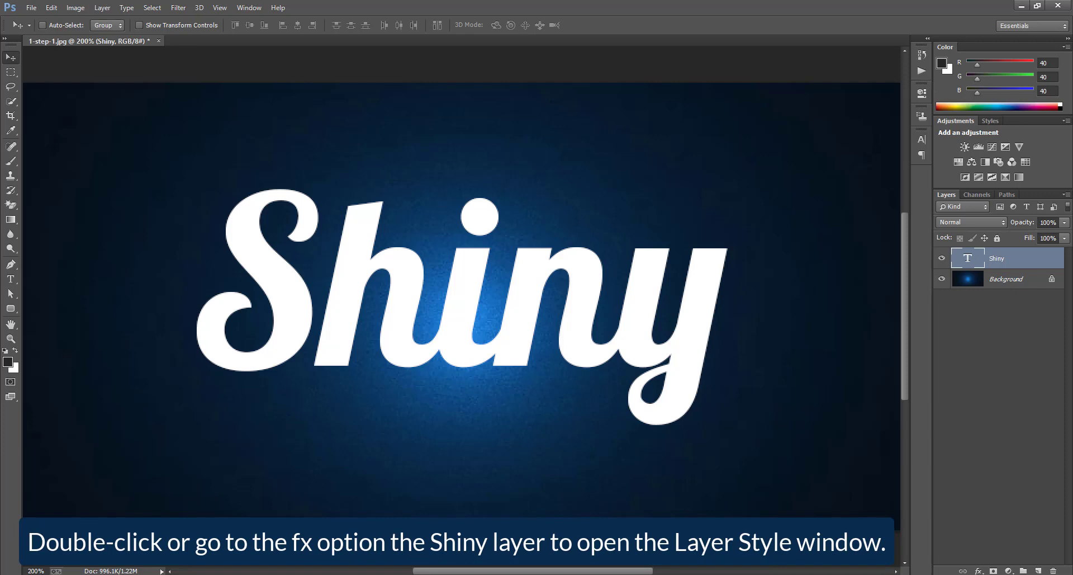
# Step: Add a Normal, Linear, 90°, 100% Gradient Overlay and bring up its gradient editor
pyautogui.click(985, 569)
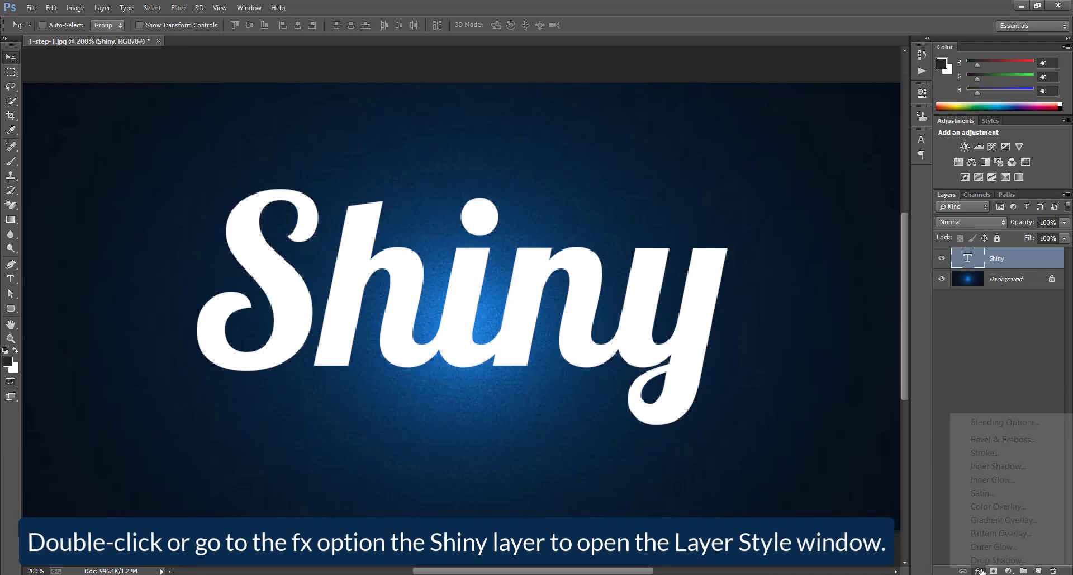
pyautogui.click(1024, 520)
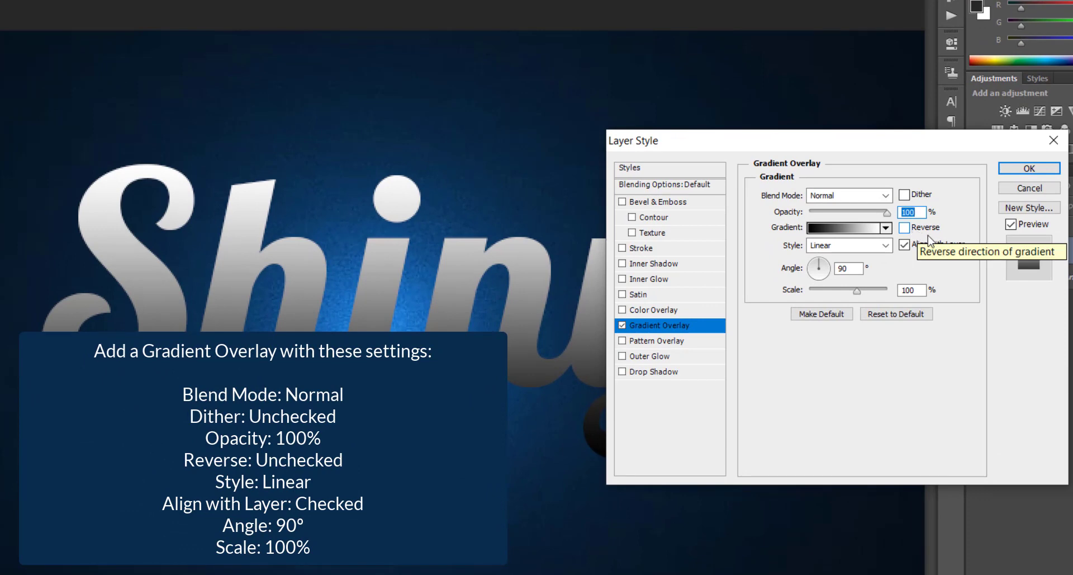
pyautogui.click(857, 230)
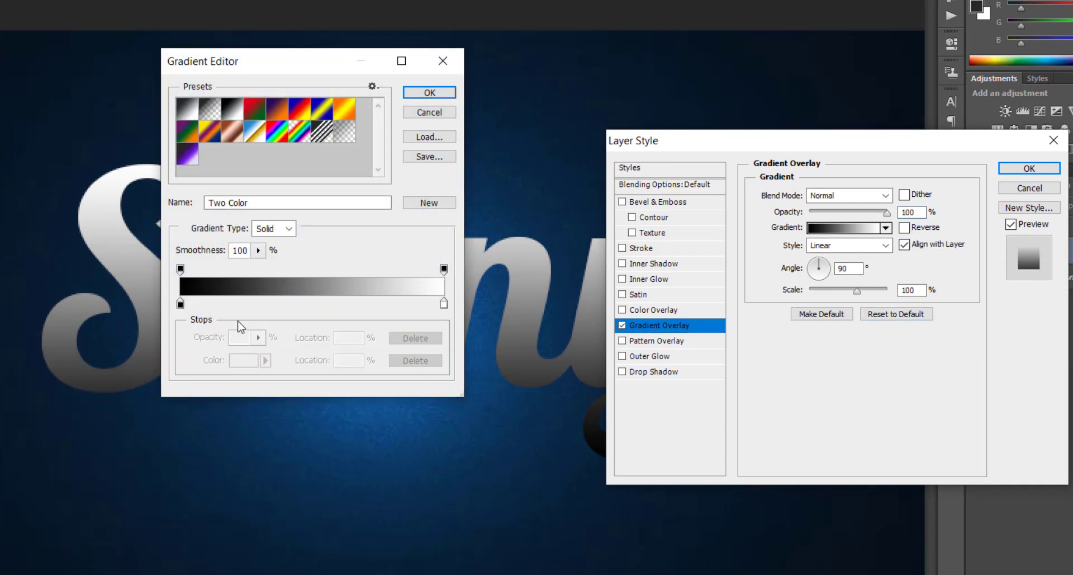
# Step: Set the left gradient stop to ffc600 and the right stop to f8e45f
pyautogui.doubleClick(180, 303)
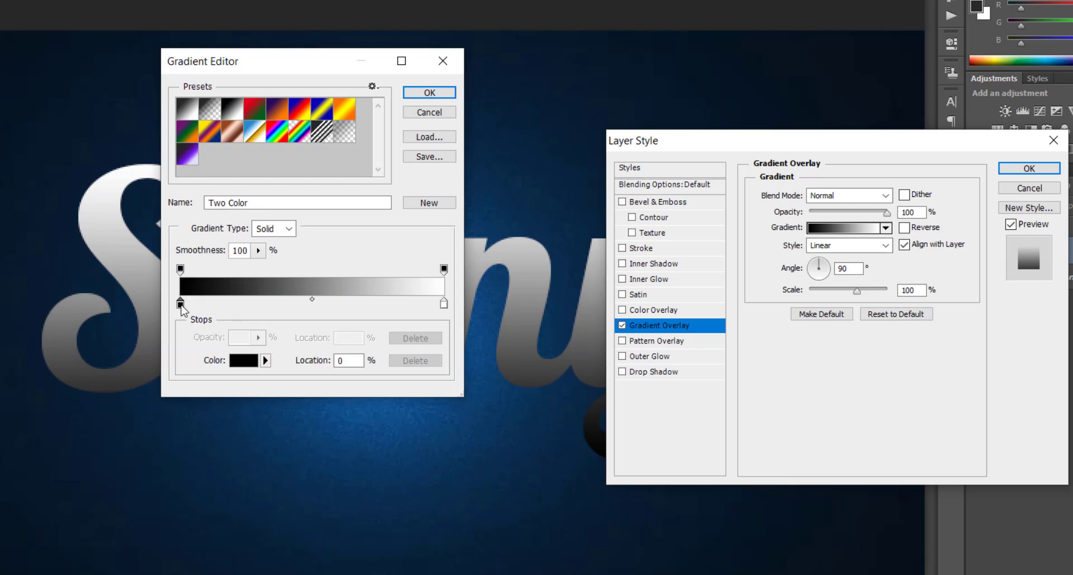
pyautogui.write('ffc')
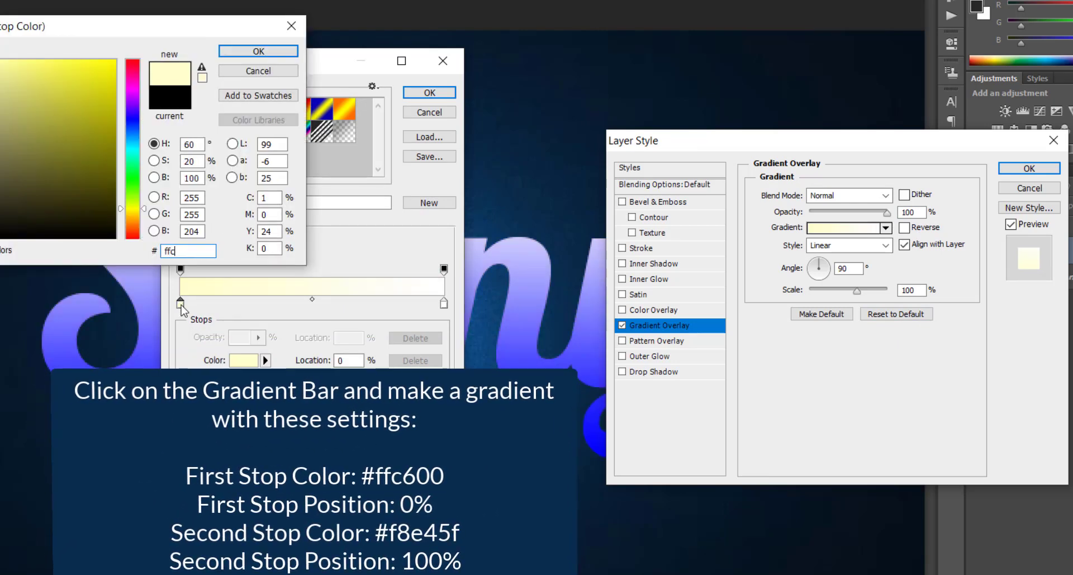
pyautogui.write('600')
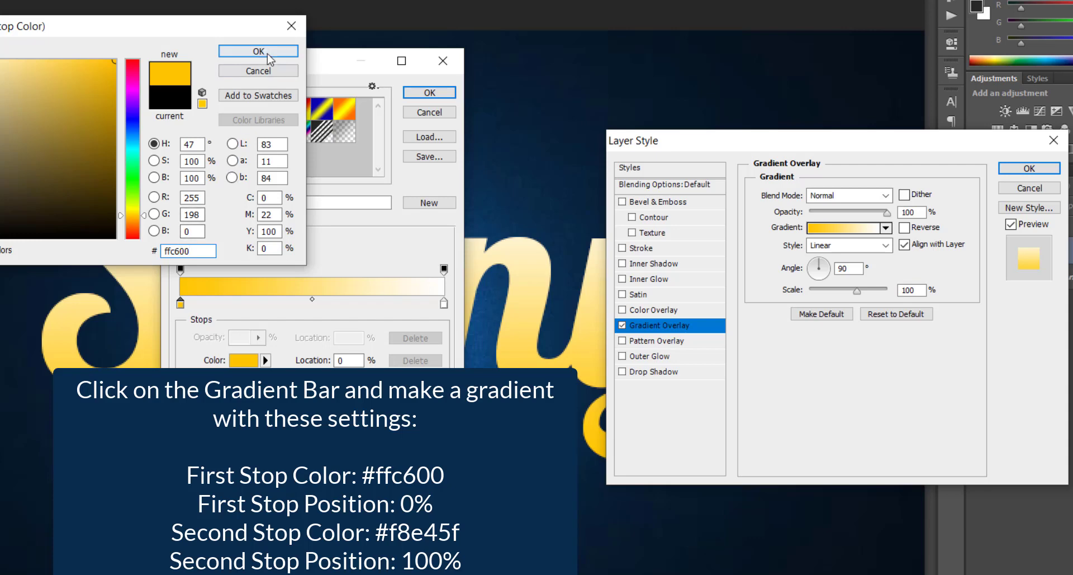
pyautogui.click(258, 51)
pyautogui.doubleClick(444, 303)
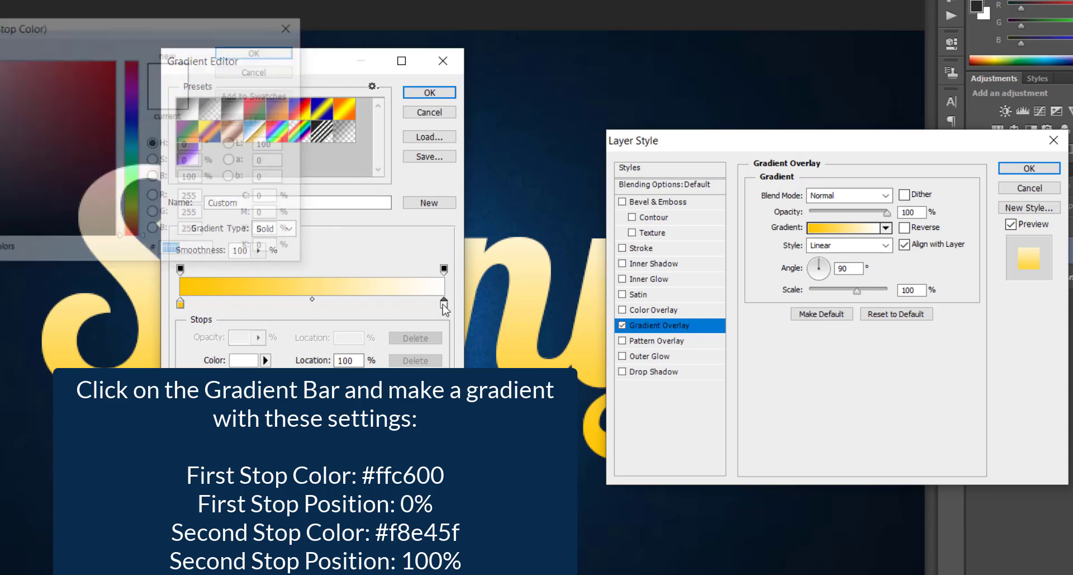
pyautogui.write('f8')
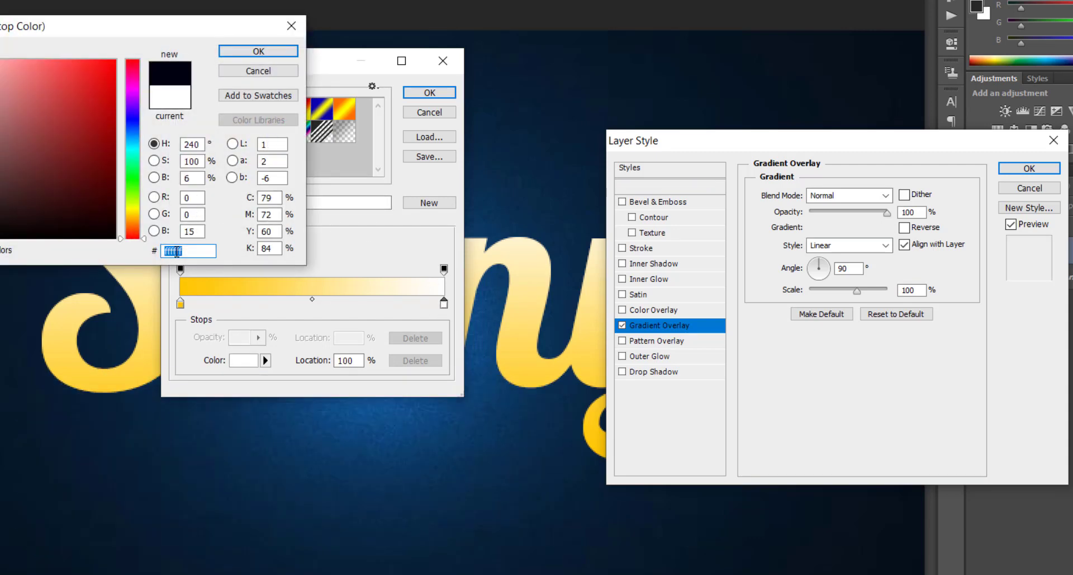
pyautogui.write('e45f')
pyautogui.press('Return')
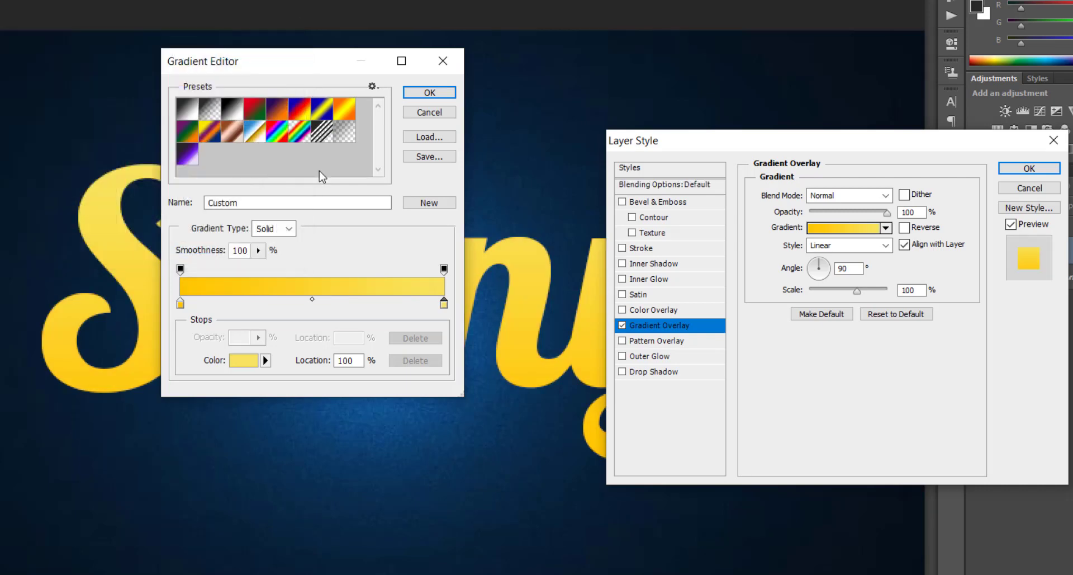
pyautogui.click(429, 92)
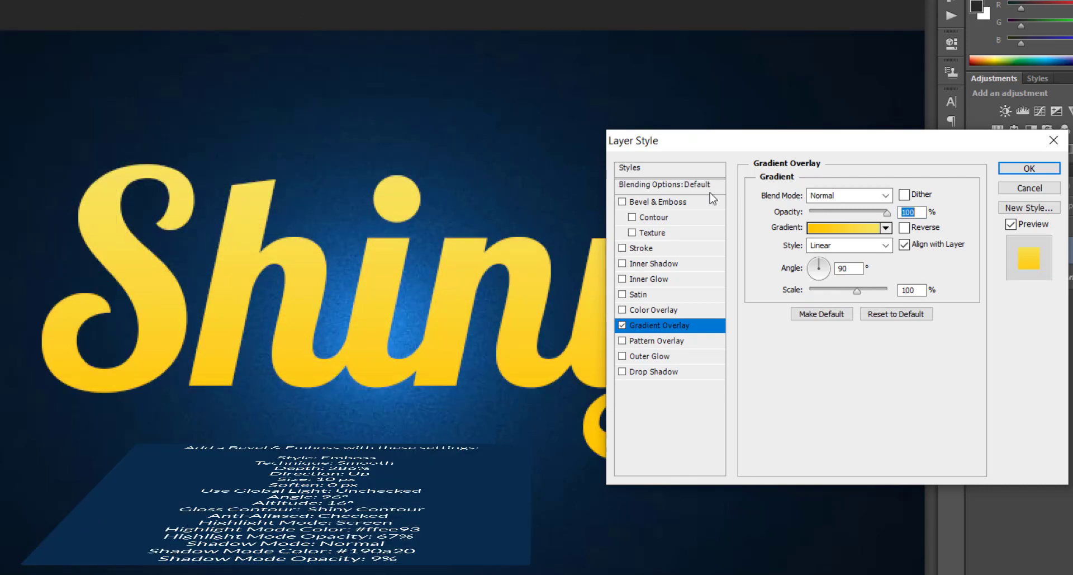
# Step: Add Bevel & Emboss in Emboss style with 286% depth and 10 px size
pyautogui.click(659, 201)
pyautogui.click(848, 202)
pyautogui.click(838, 239)
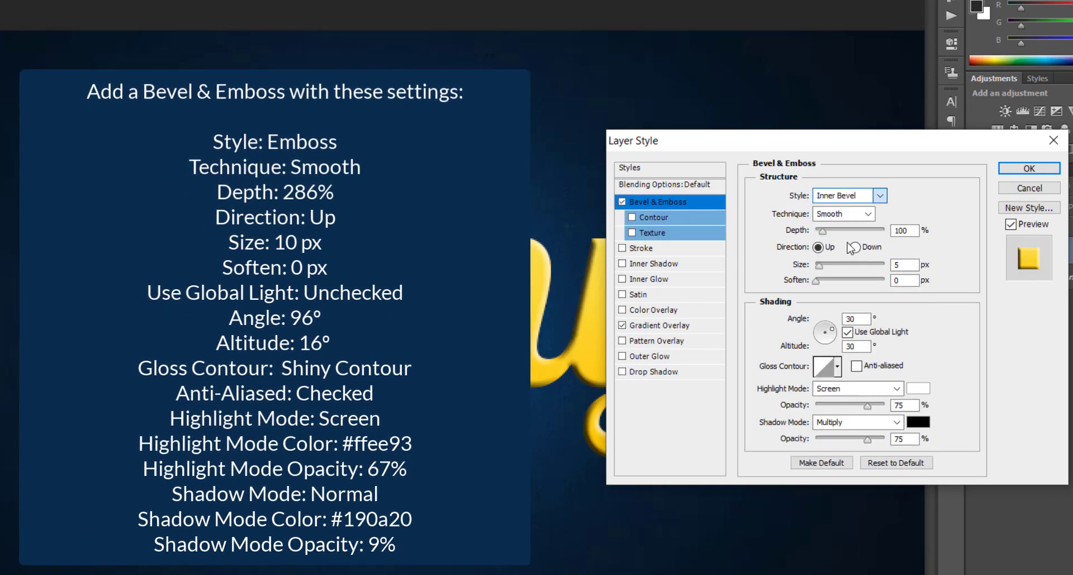
pyautogui.click(900, 230)
pyautogui.doubleClick(899, 230)
pyautogui.write('286')
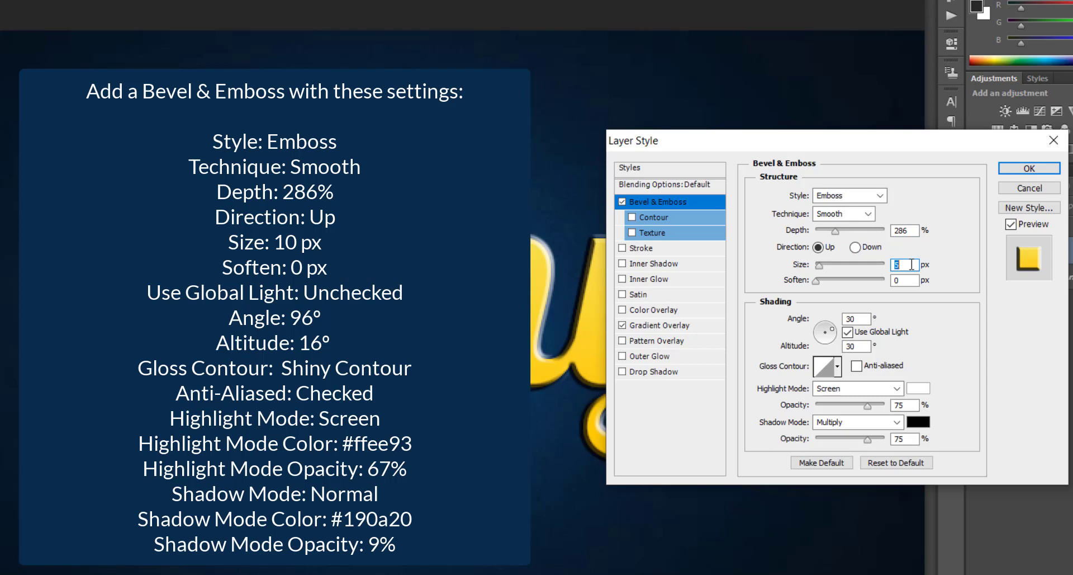
pyautogui.write('10')
pyautogui.press('Tab')
pyautogui.press('Tab')
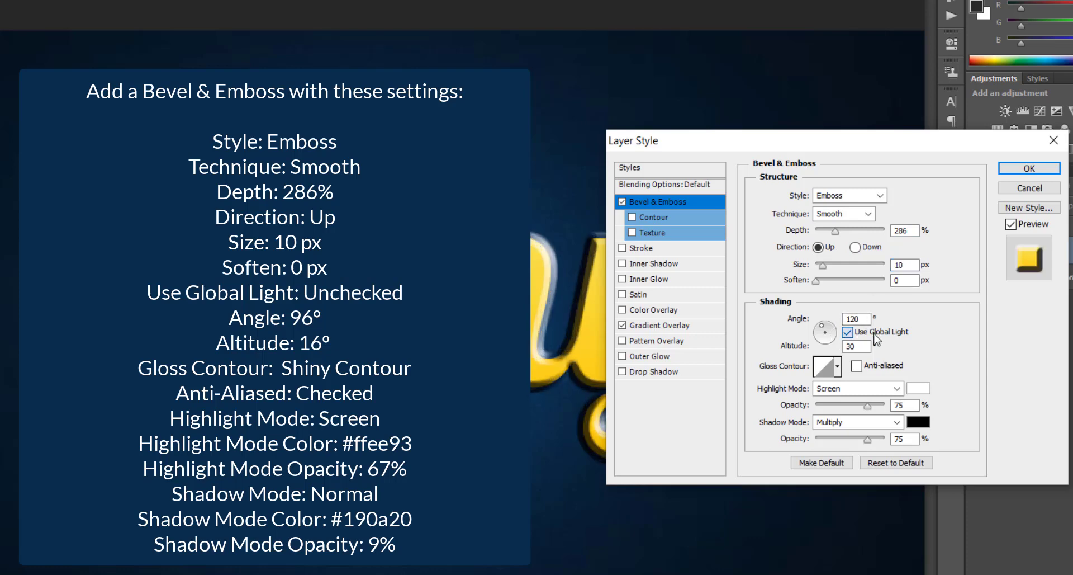
# Step: Turn off global light, set angle 96° and altitude 16°, and anti-alias the gloss
pyautogui.click(874, 334)
pyautogui.doubleClick(855, 319)
pyautogui.write('96')
pyautogui.doubleClick(851, 346)
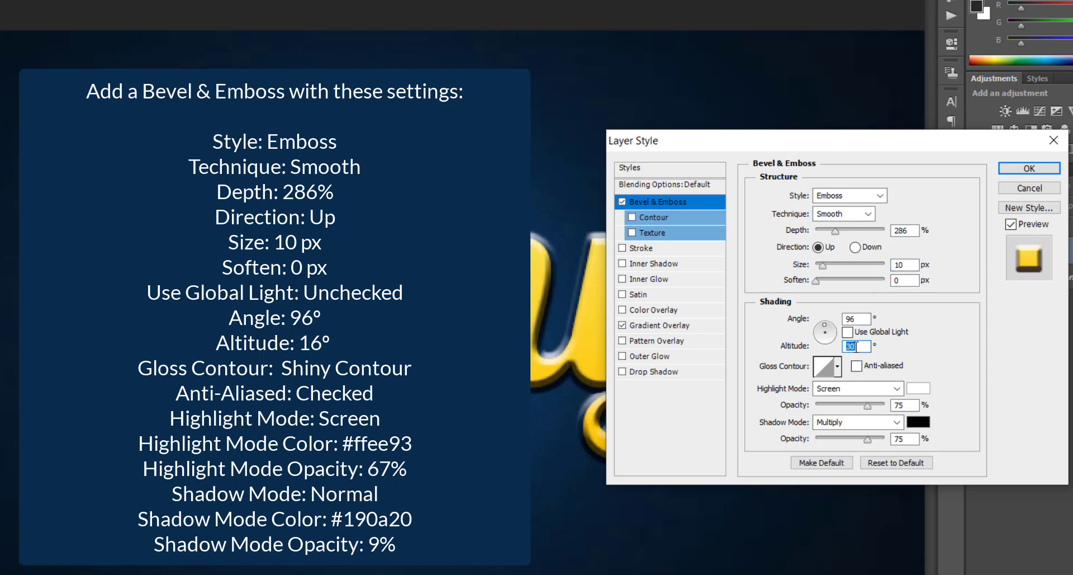
pyautogui.write('16')
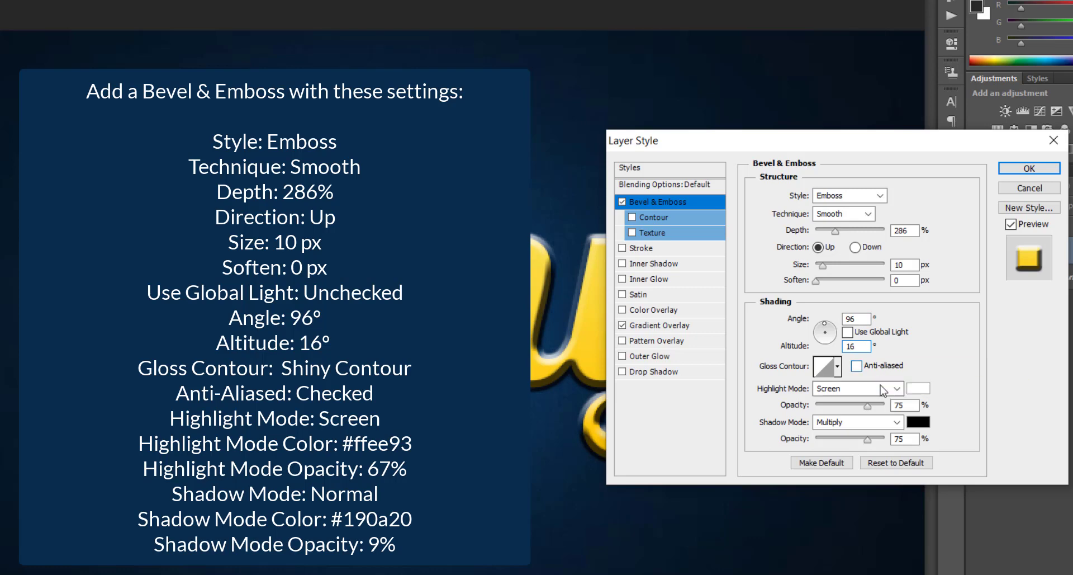
pyautogui.click(850, 367)
pyautogui.click(838, 366)
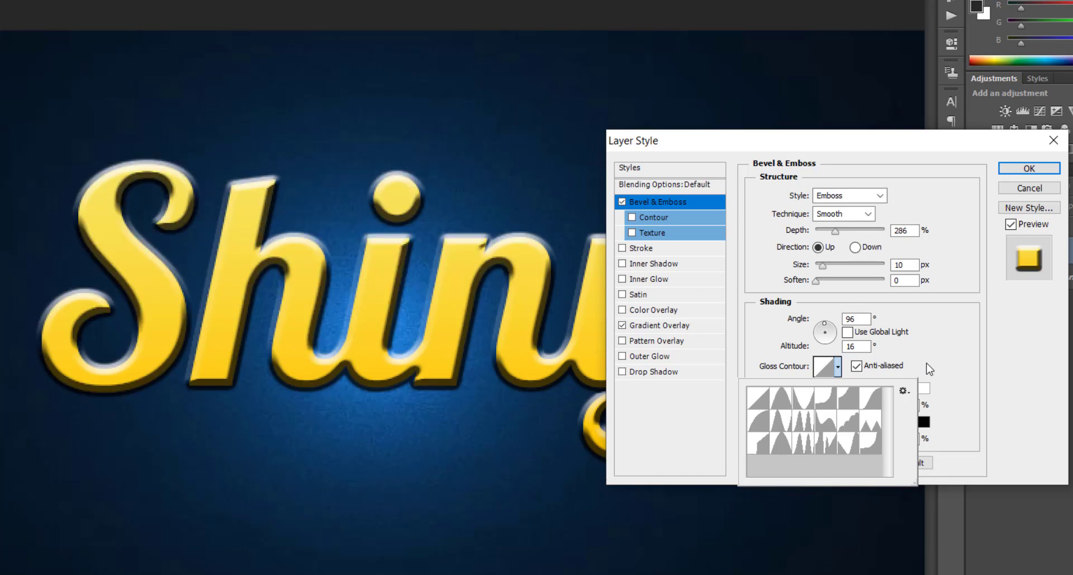
# Step: Create a custom wavy gloss contour with several peaks and dips
pyautogui.click(904, 391)
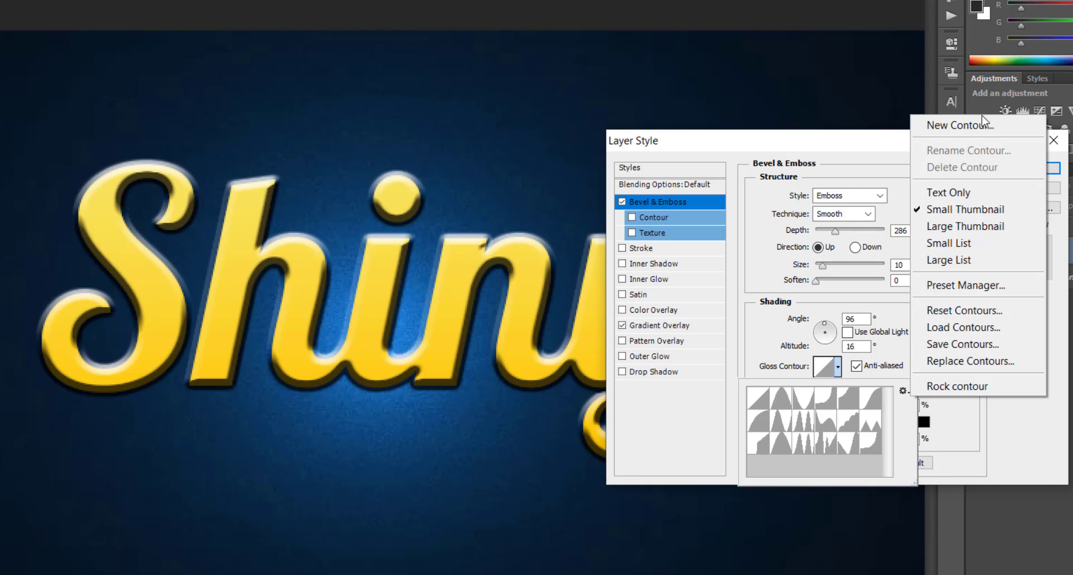
pyautogui.click(982, 124)
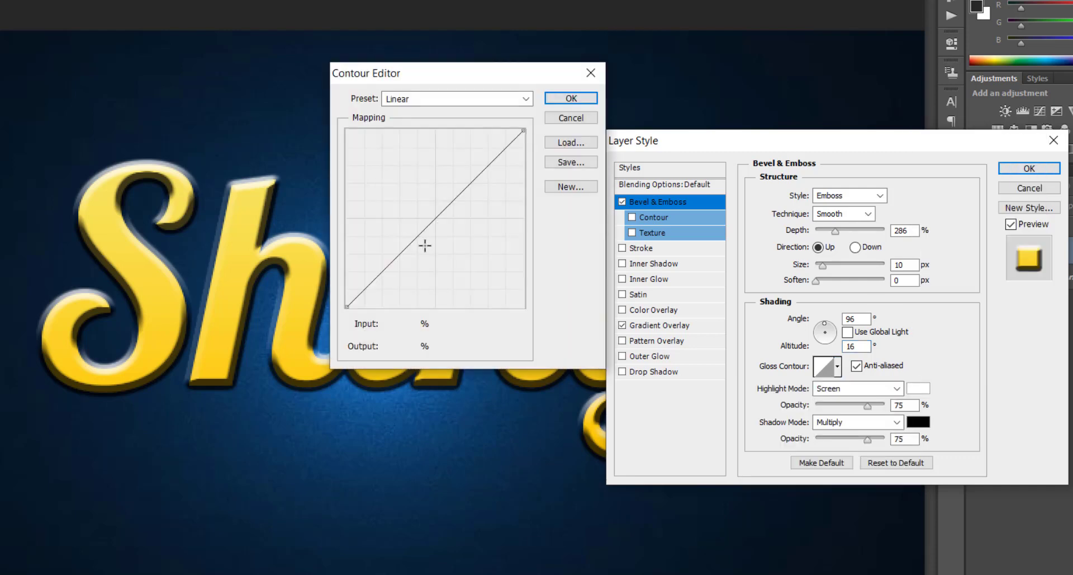
pyautogui.moveTo(385, 264); pyautogui.dragTo(361, 133)
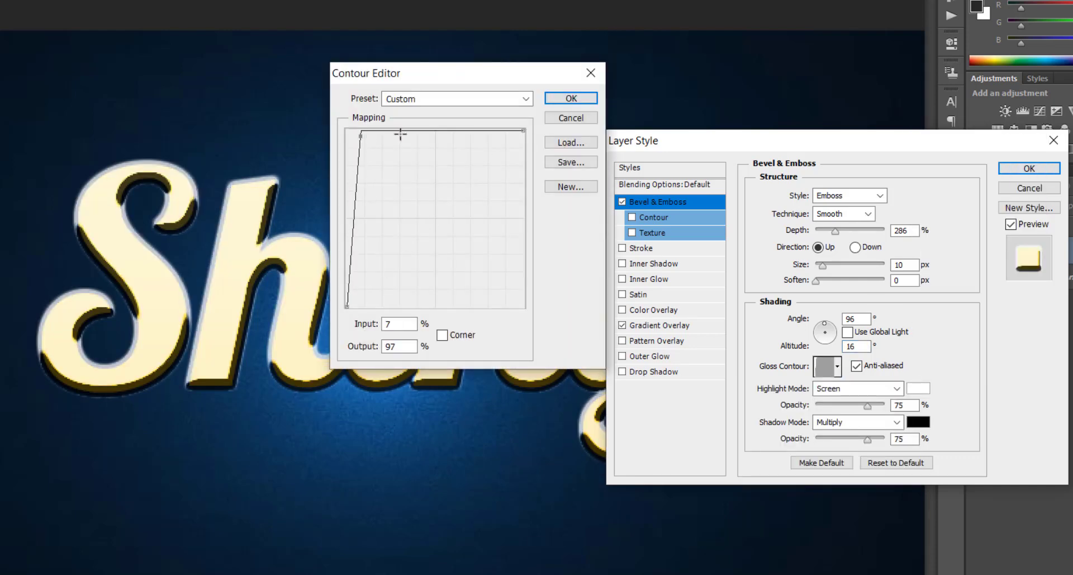
pyautogui.moveTo(436, 131)
pyautogui.mouseDown()
pyautogui.moveTo(381, 302)
pyautogui.moveTo(386, 155)
pyautogui.moveTo(402, 294)
pyautogui.moveTo(391, 292)
pyautogui.moveTo(404, 208)
pyautogui.mouseUp()
pyautogui.moveTo(444, 150)
pyautogui.mouseDown()
pyautogui.moveTo(416, 283)
pyautogui.moveTo(414, 135)
pyautogui.moveTo(428, 305)
pyautogui.moveTo(447, 152)
pyautogui.mouseUp()
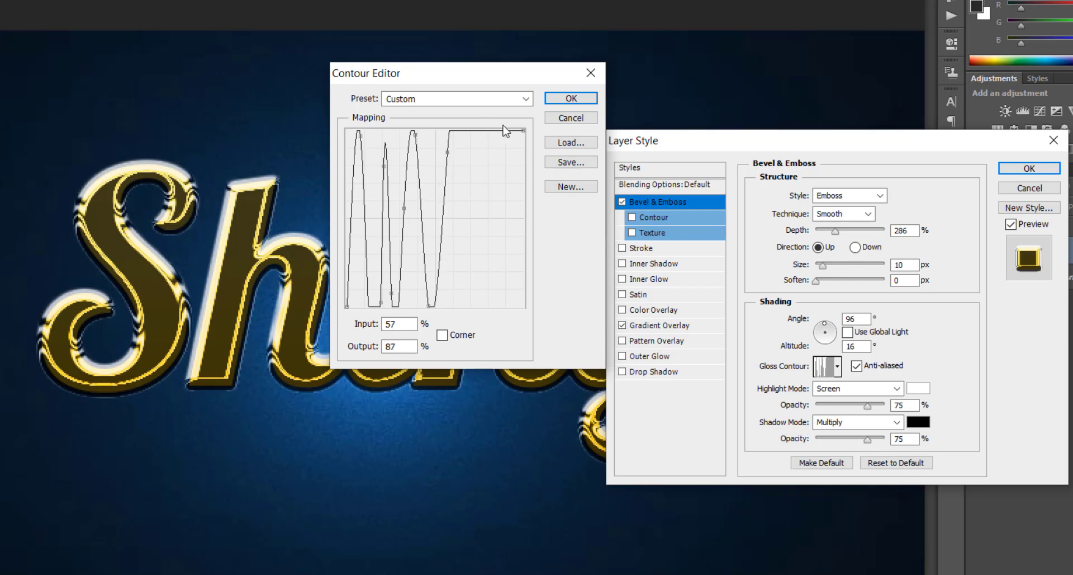
pyautogui.moveTo(503, 132)
pyautogui.mouseDown()
pyautogui.moveTo(480, 313)
pyautogui.moveTo(497, 307)
pyautogui.mouseUp()
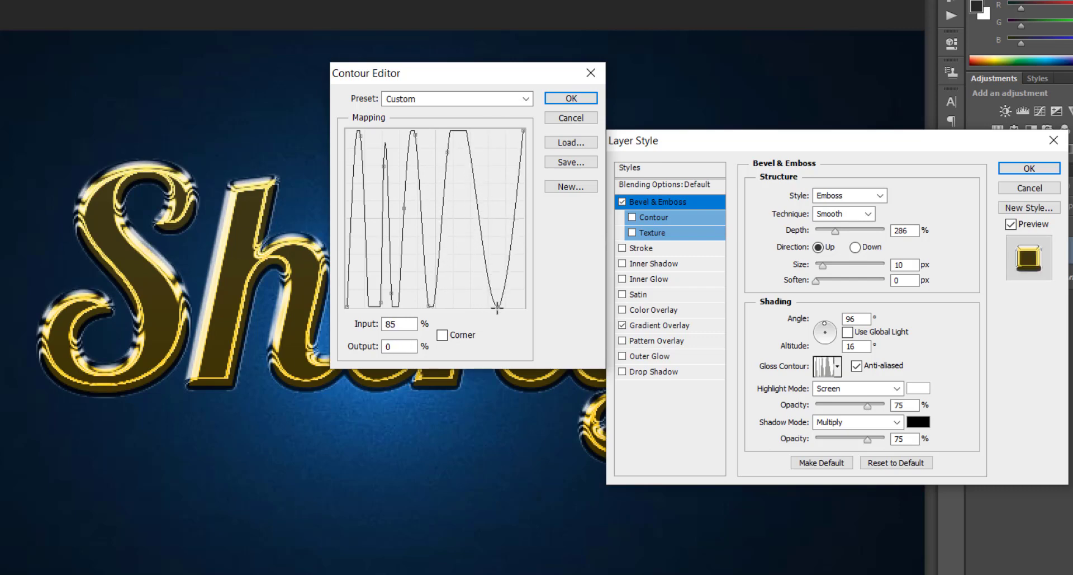
pyautogui.moveTo(447, 151)
pyautogui.mouseDown()
pyautogui.moveTo(471, 136)
pyautogui.moveTo(441, 123)
pyautogui.moveTo(418, 141)
pyautogui.mouseUp()
pyautogui.click(418, 144)
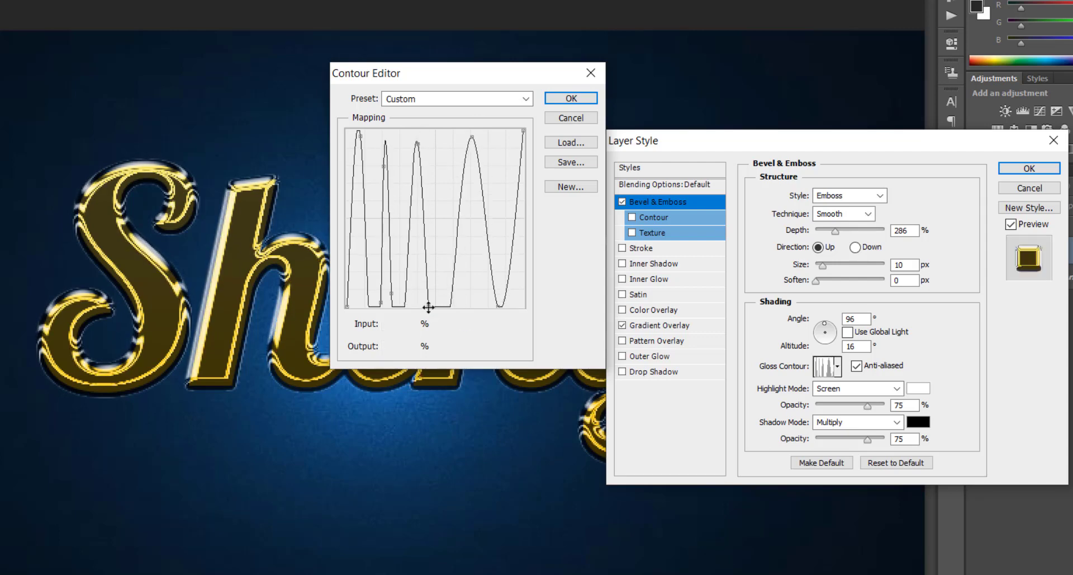
pyautogui.moveTo(428, 306); pyautogui.dragTo(430, 133)
pyautogui.moveTo(383, 166); pyautogui.dragTo(389, 144)
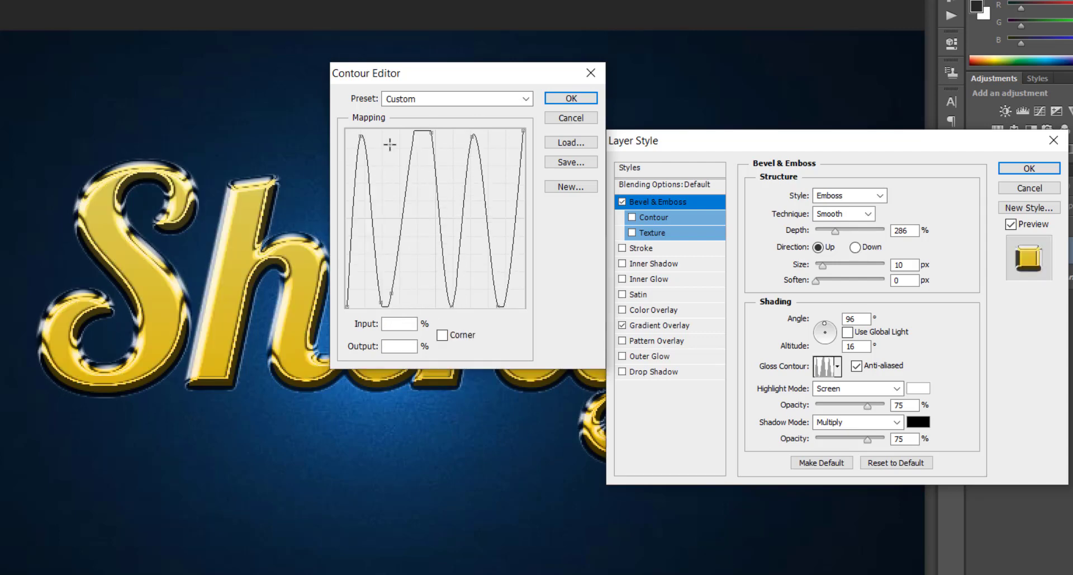
pyautogui.click(384, 145)
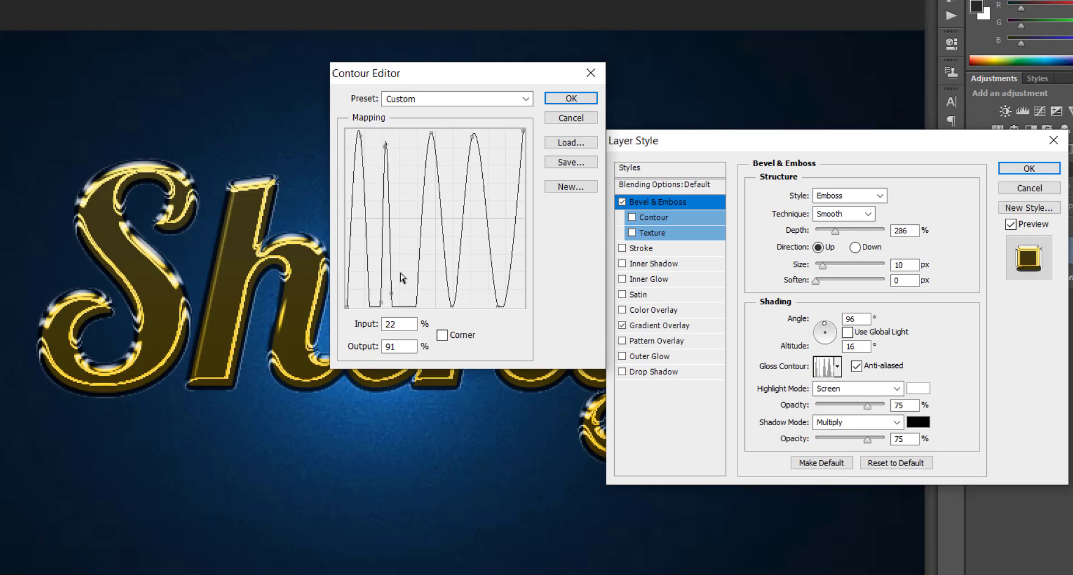
pyautogui.moveTo(394, 293); pyautogui.dragTo(399, 305)
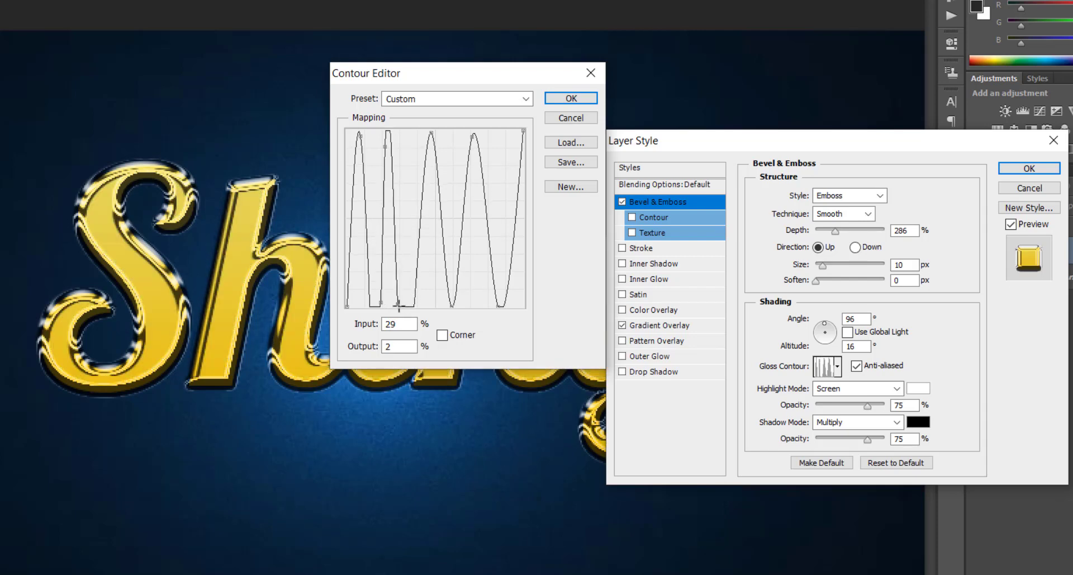
pyautogui.click(571, 98)
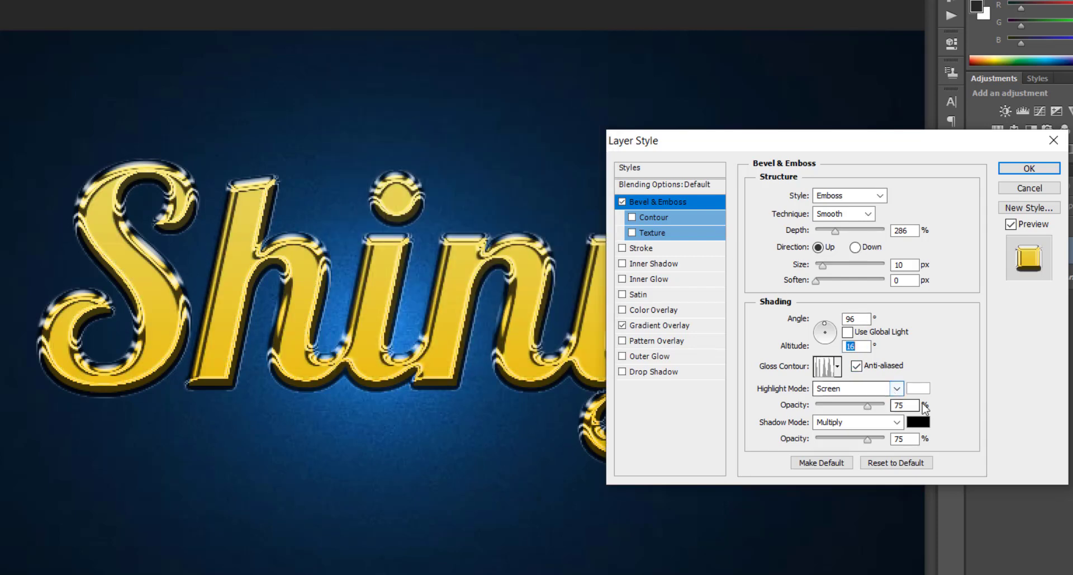
# Step: Set the bevel highlight colour to ffef94 at 67% opacity
pyautogui.click(918, 388)
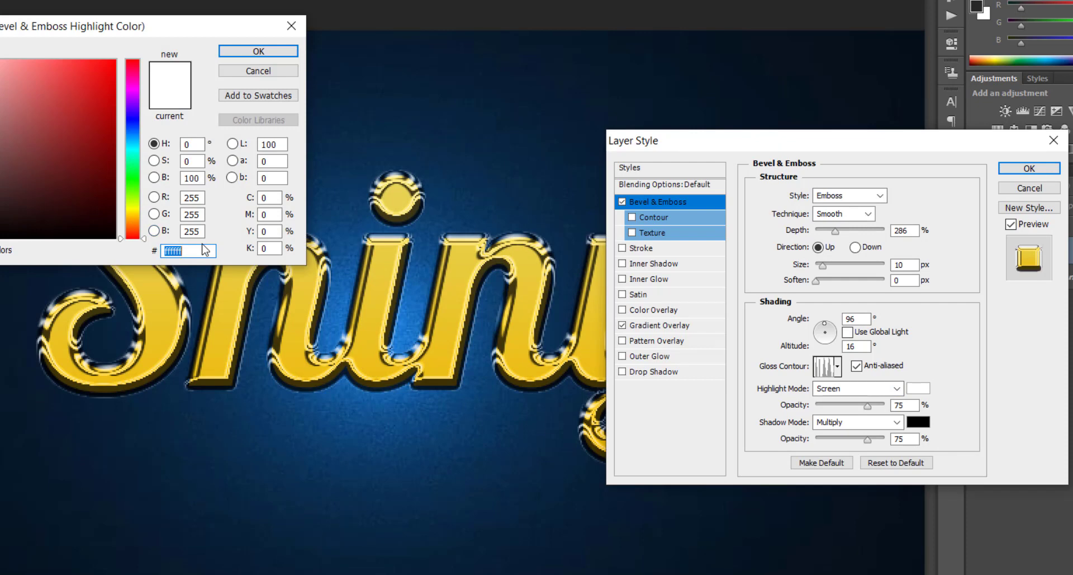
pyautogui.write('ffef94')
pyautogui.click(258, 51)
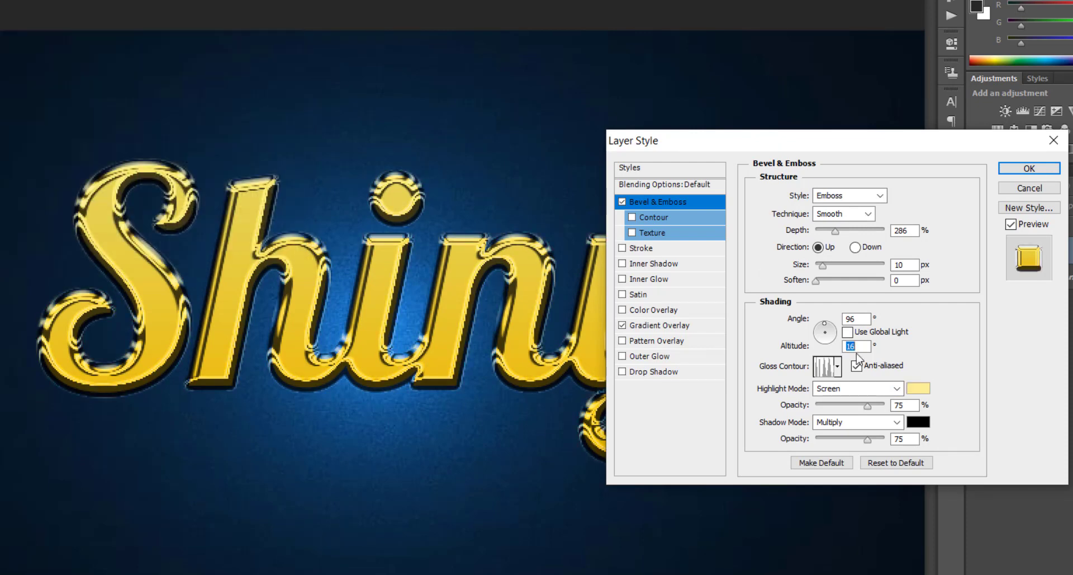
pyautogui.doubleClick(904, 404)
pyautogui.write('67')
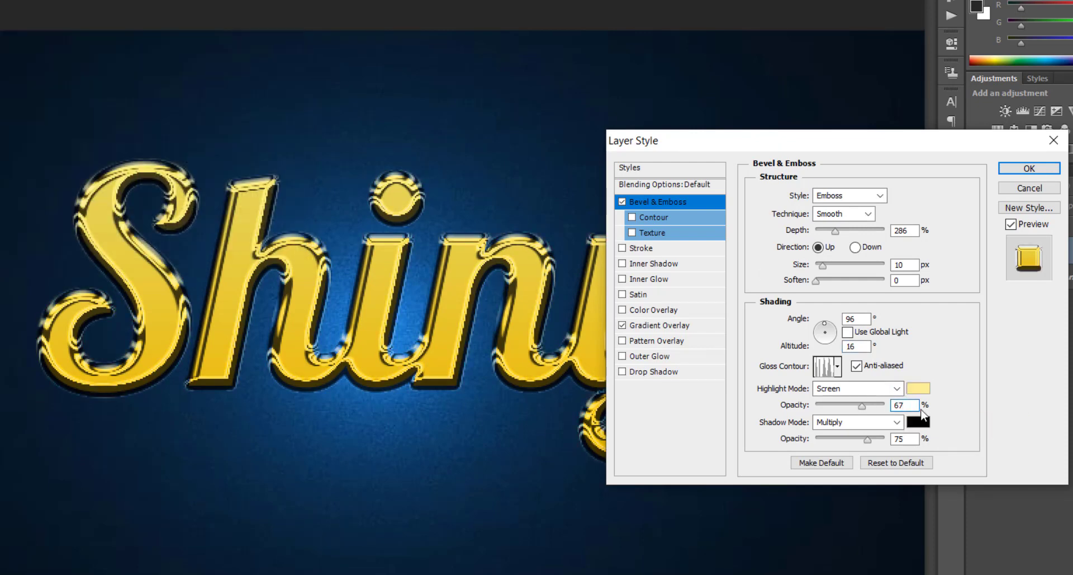
# Step: Set the bevel shadow to Normal mode, colour 1d0c1f, at 9% opacity
pyautogui.click(858, 421)
pyautogui.press('n')
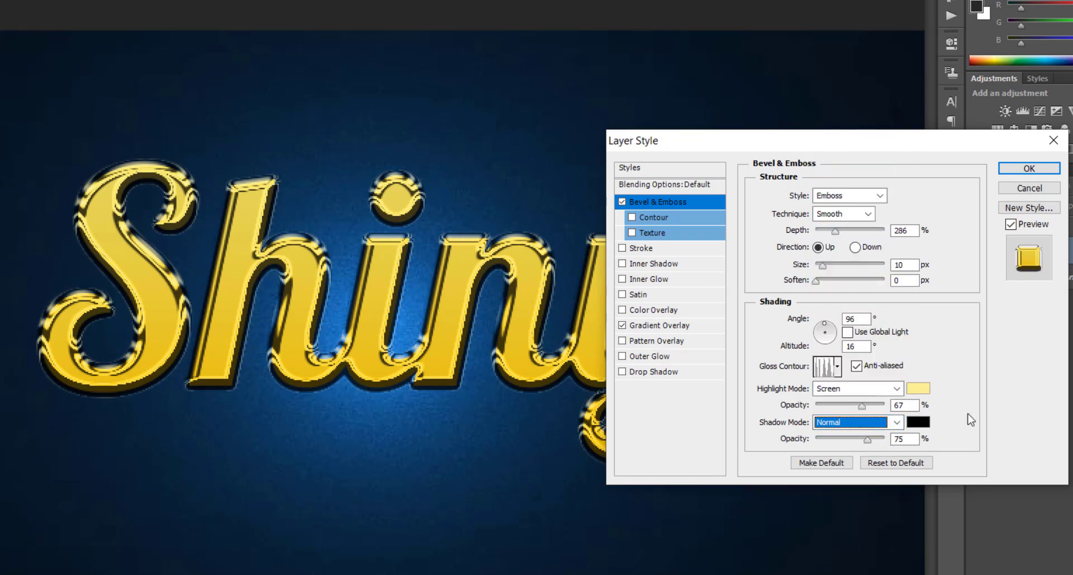
pyautogui.click(919, 421)
pyautogui.write('1d0c1f')
pyautogui.press('Return')
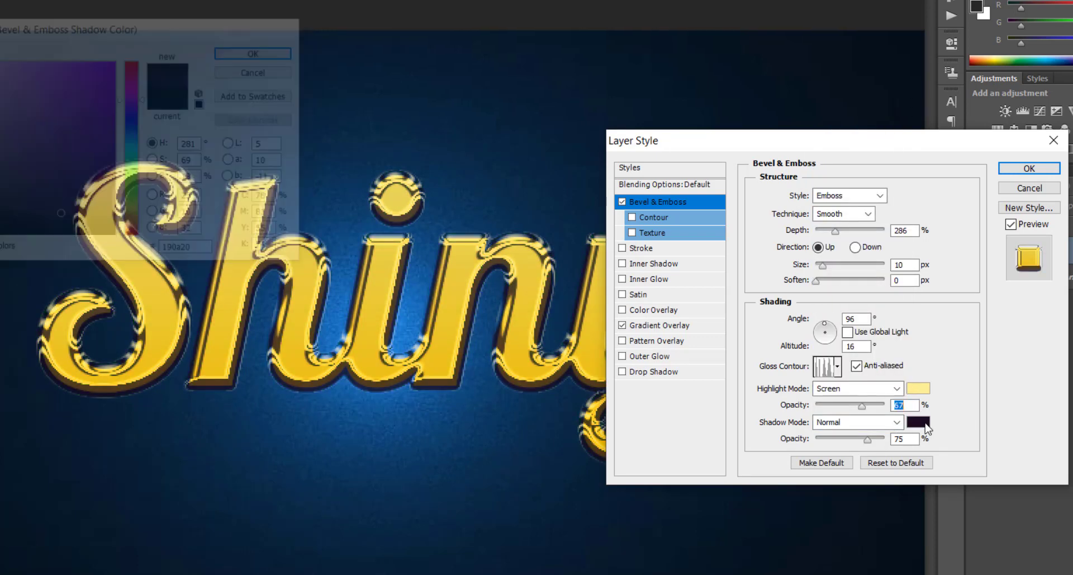
pyautogui.doubleClick(905, 439)
pyautogui.write('9')
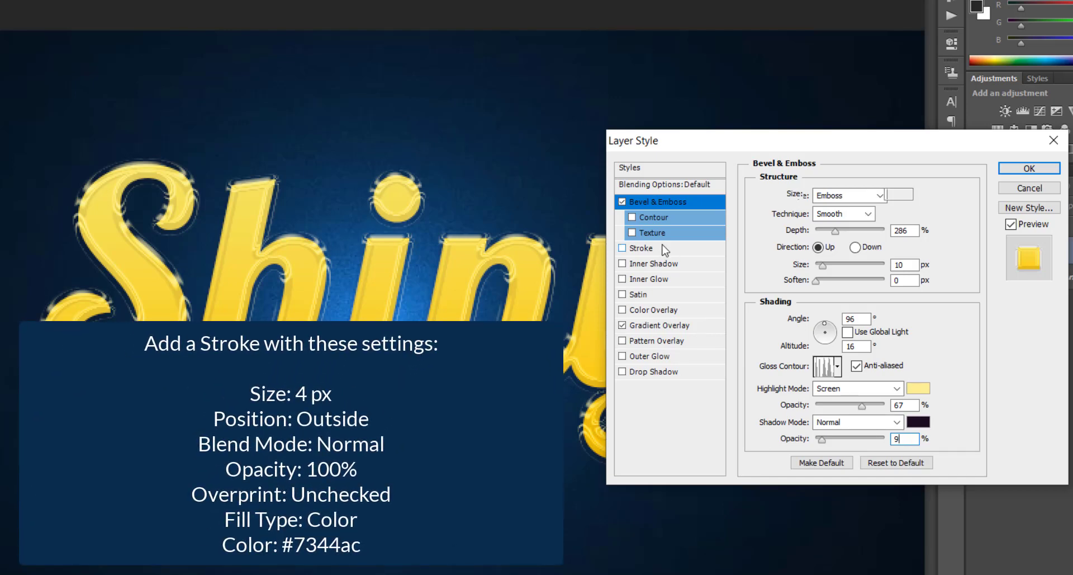
# Step: Add a 4 px outside Stroke in purple 7344ac
pyautogui.click(640, 248)
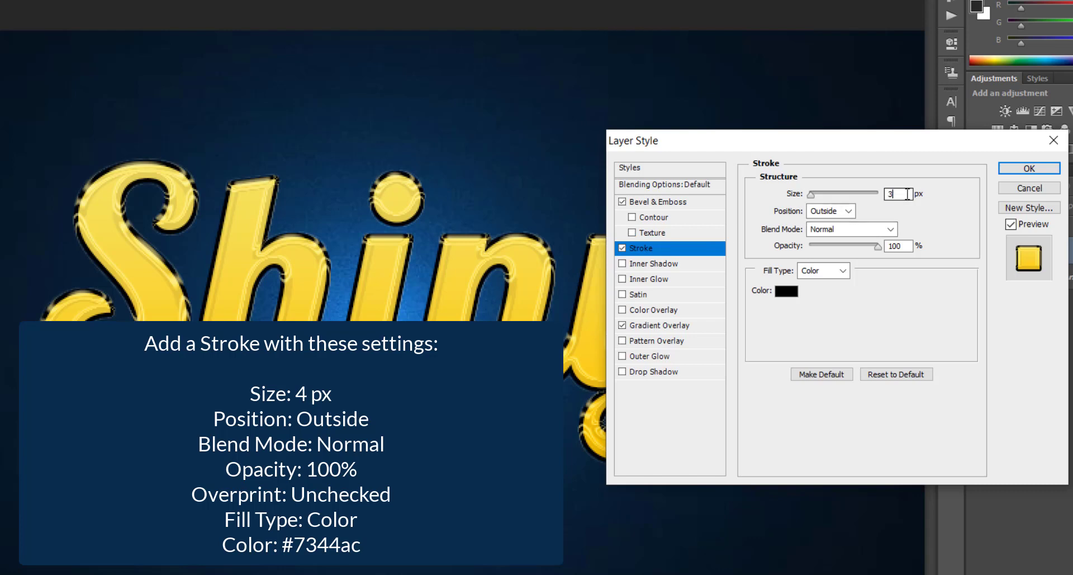
pyautogui.write('4')
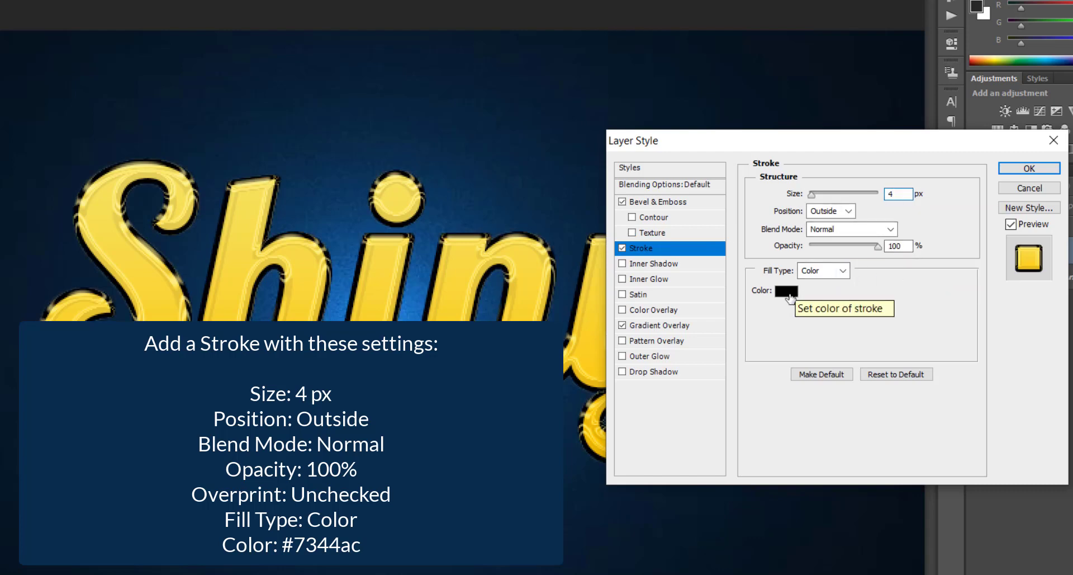
pyautogui.click(788, 294)
pyautogui.write('7344ac')
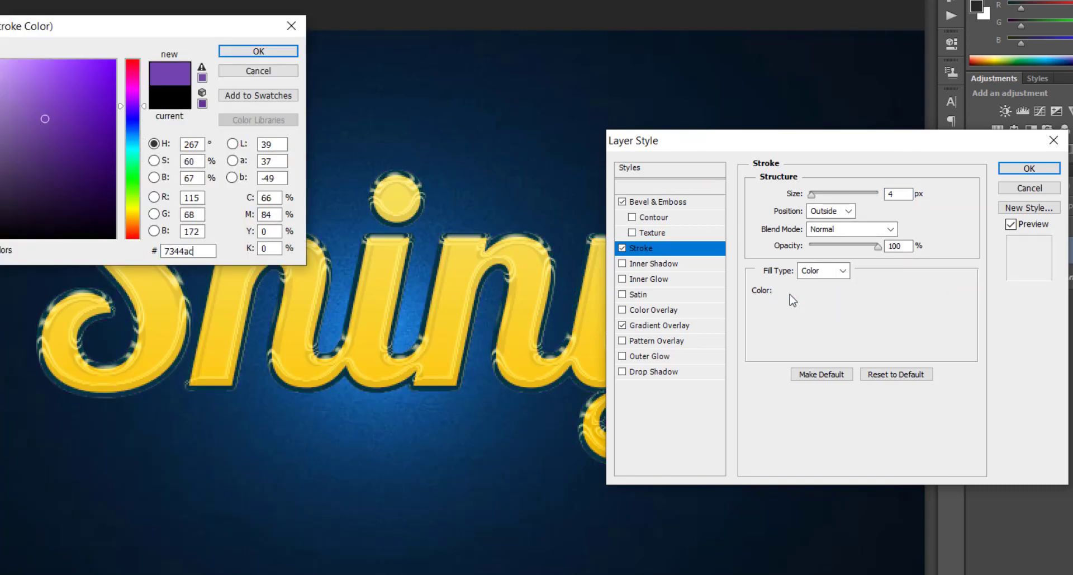
pyautogui.press('Return')
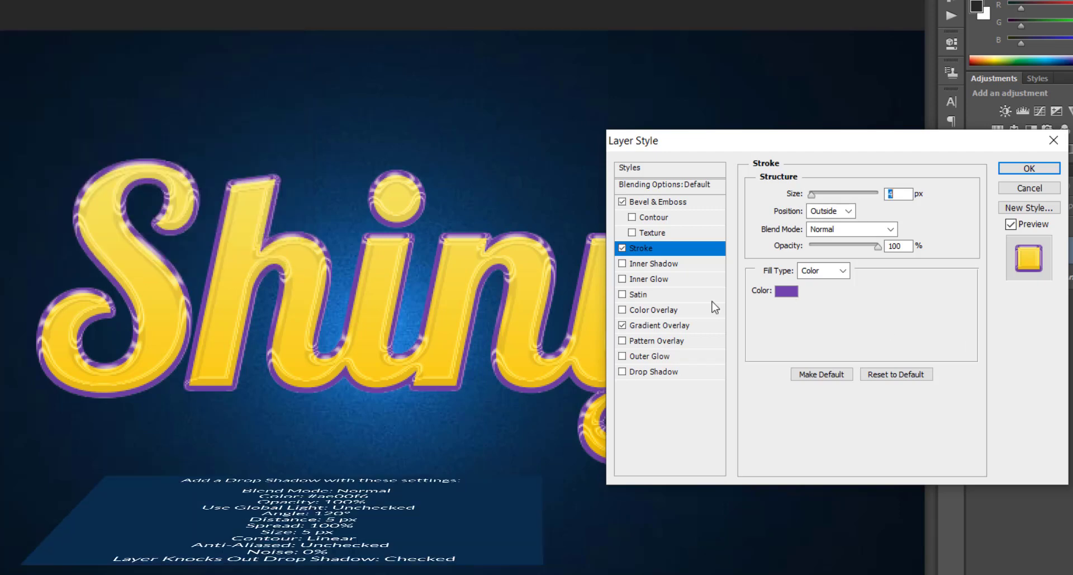
# Step: Add a Normal-mode Drop Shadow coloured ae00f6
pyautogui.click(653, 371)
pyautogui.click(860, 197)
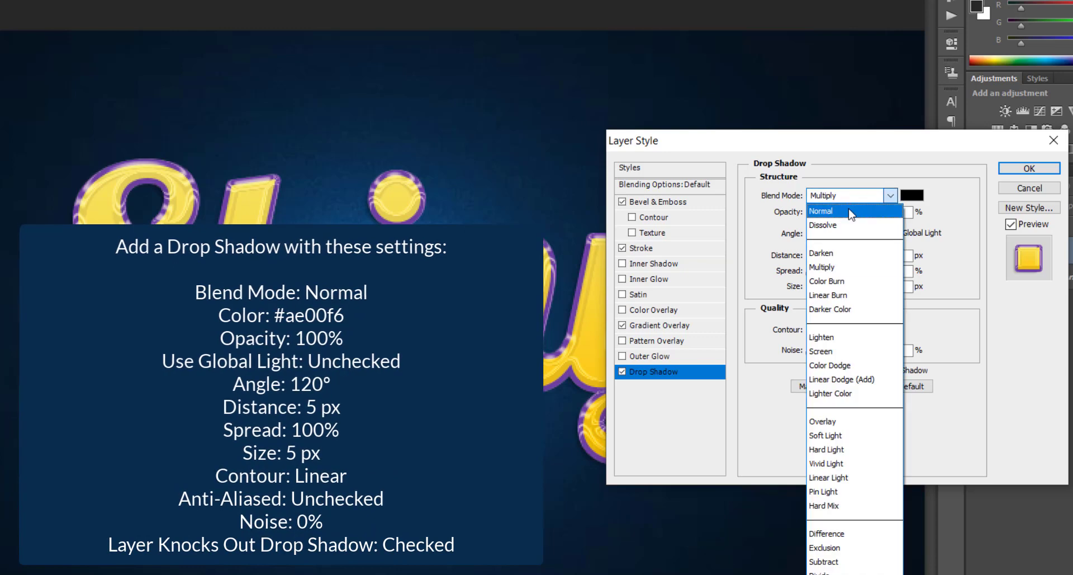
pyautogui.click(833, 208)
pyautogui.click(911, 195)
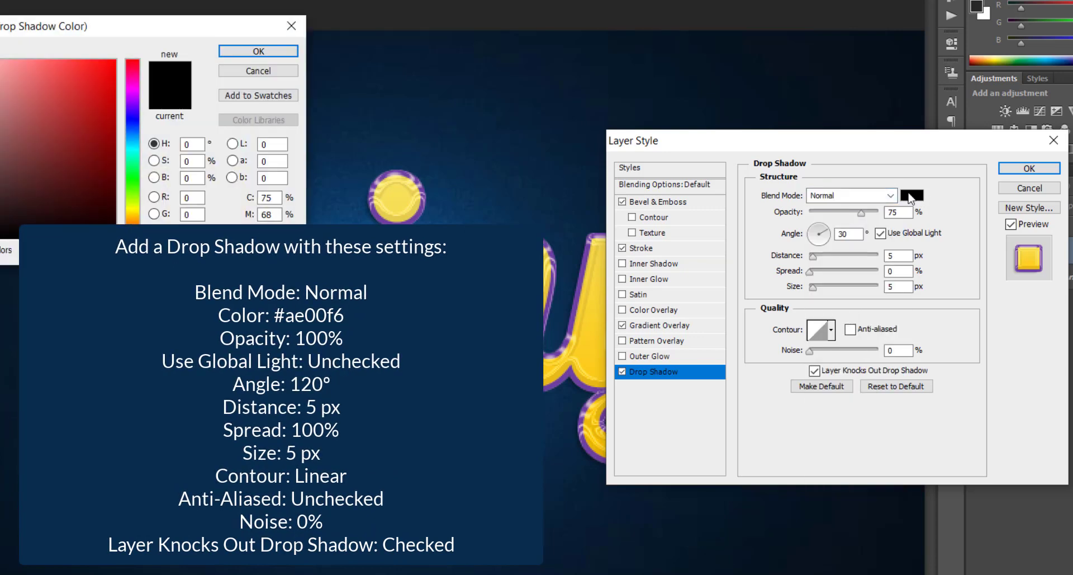
pyautogui.write('ae00f6')
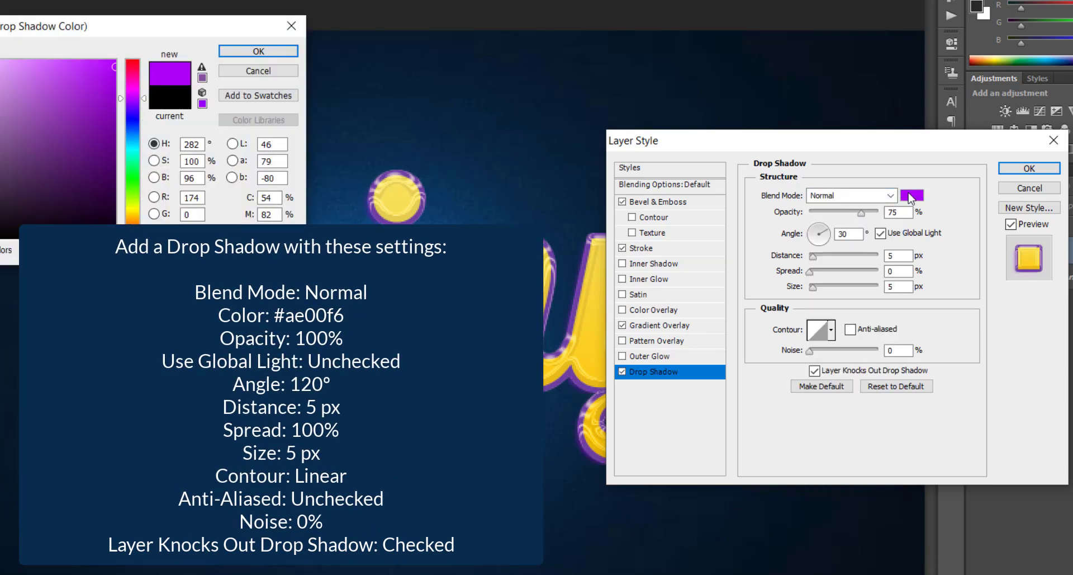
pyautogui.press('Return')
# Step: Set the shadow to 100% opacity, 120° local angle, and 100% spread
pyautogui.moveTo(864, 212); pyautogui.dragTo(903, 217)
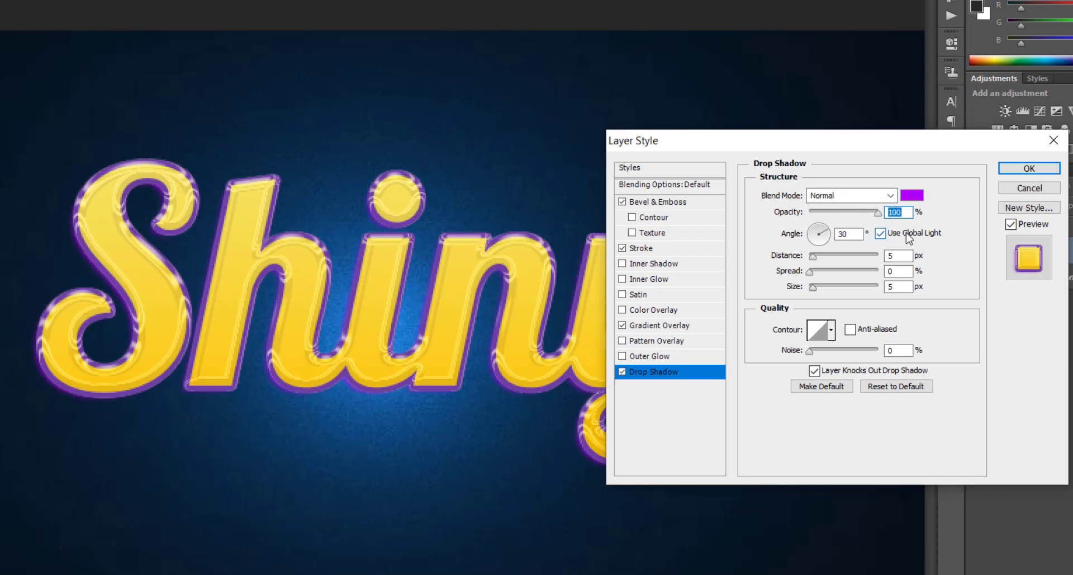
pyautogui.click(906, 234)
pyautogui.press('Tab')
pyautogui.write('120')
pyautogui.press('Tab')
pyautogui.press('Tab')
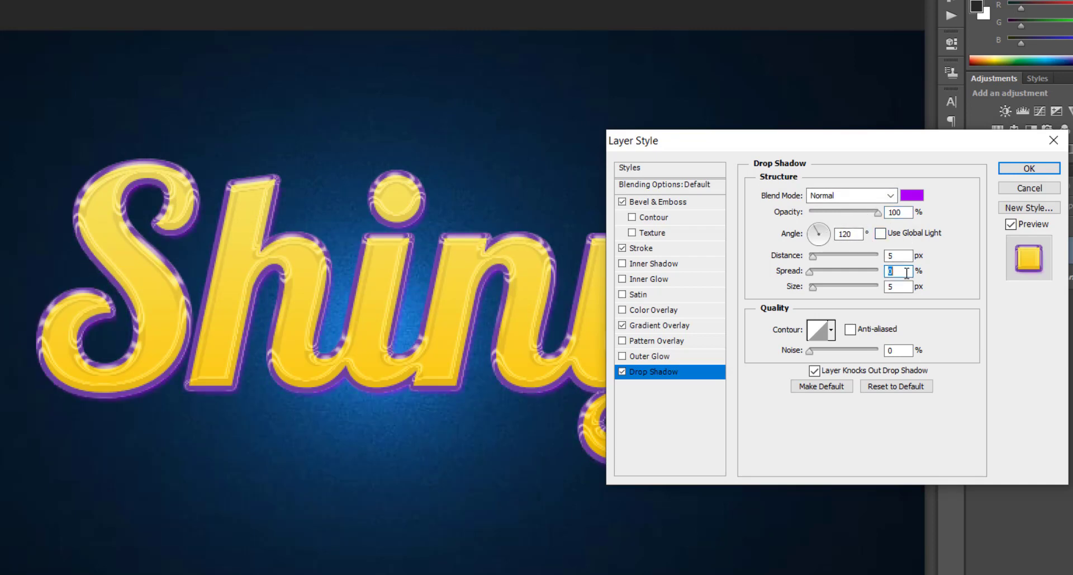
pyautogui.write('100')
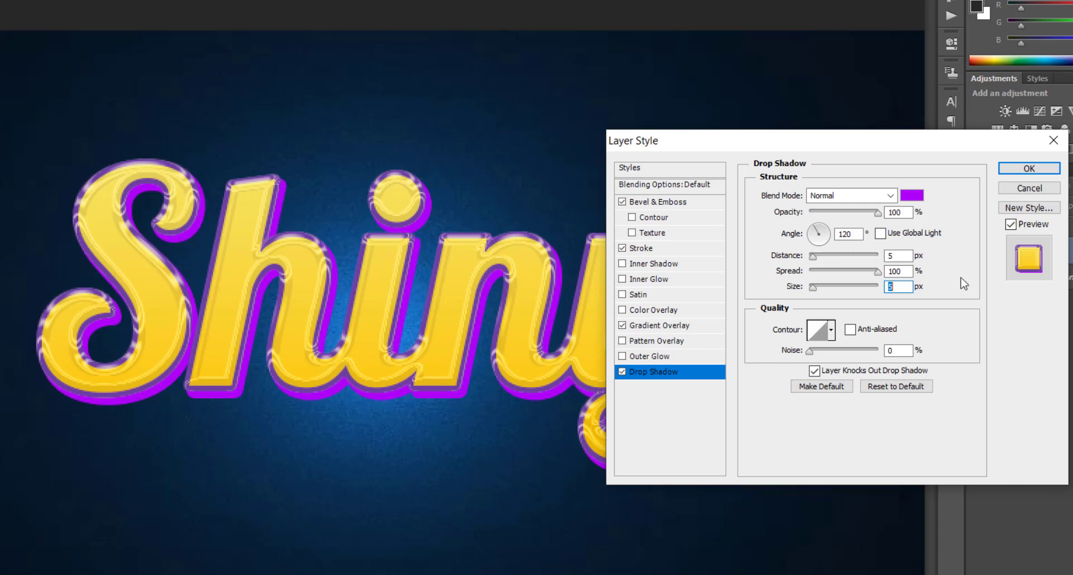
# Step: Duplicate the styled Shiny layer as 'Shiny top' and clear its layer style
pyautogui.click(1030, 168)
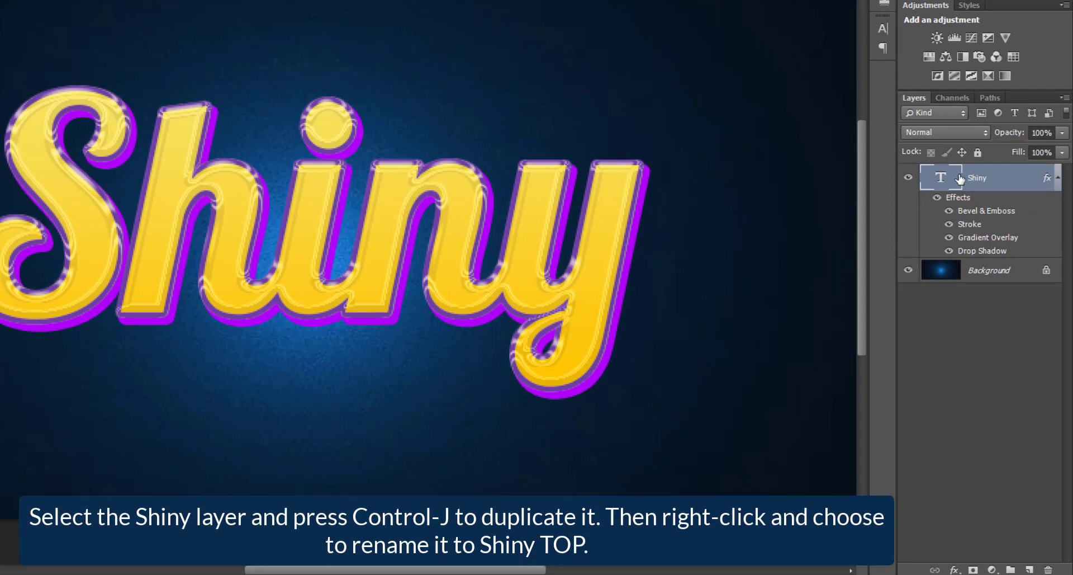
pyautogui.hotkey('ctrl', 'j')
pyautogui.doubleClick(979, 177)
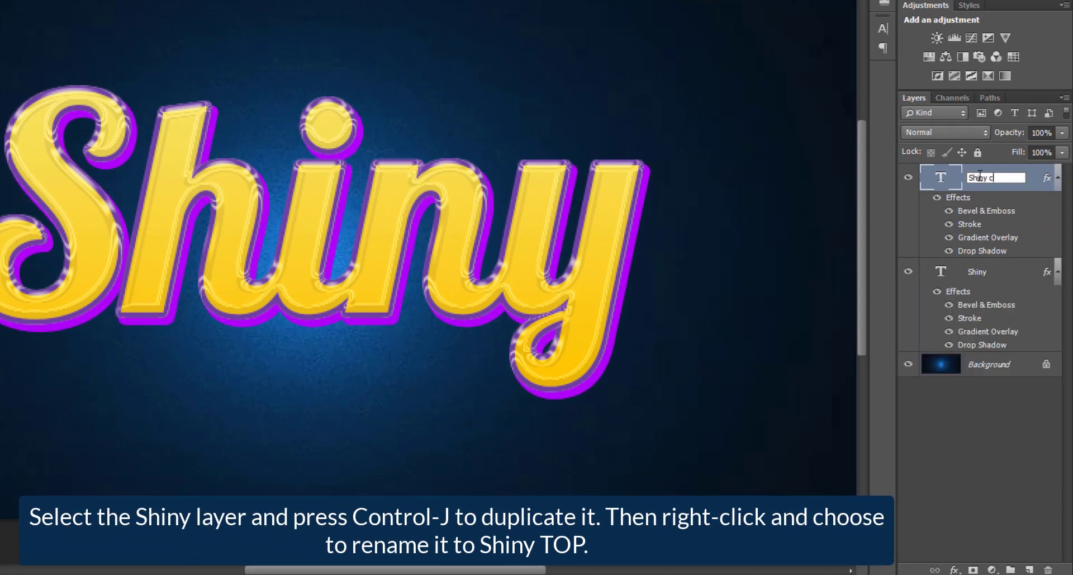
pyautogui.write('op')
pyautogui.press('Return')
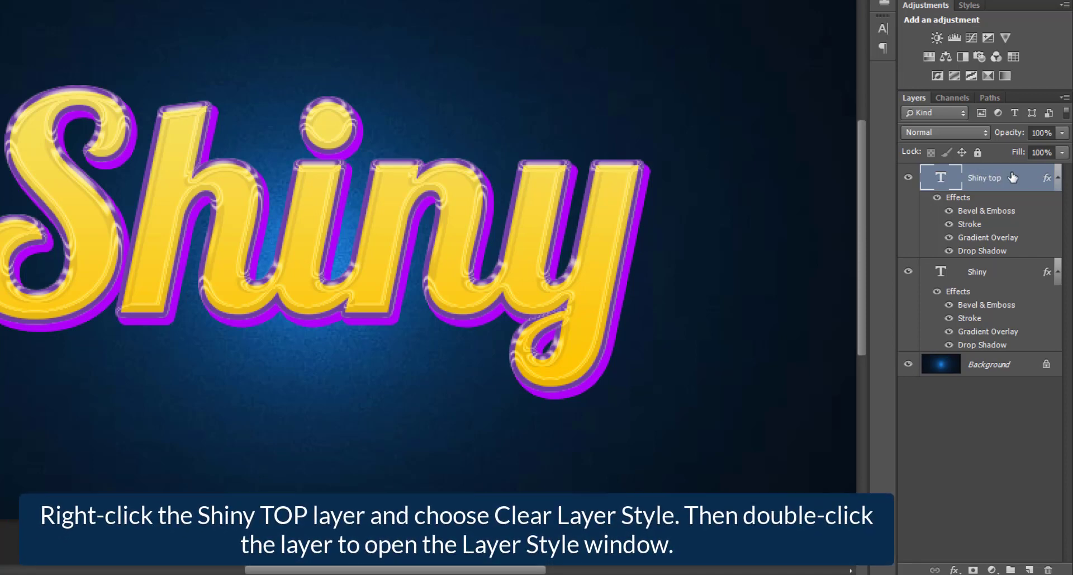
pyautogui.rightClick(1015, 178)
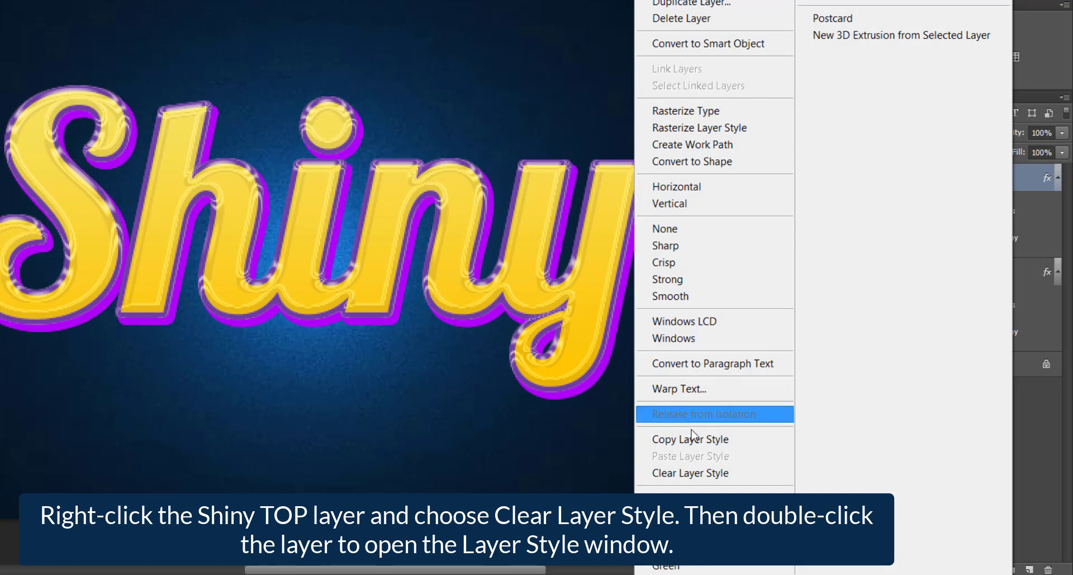
pyautogui.click(727, 472)
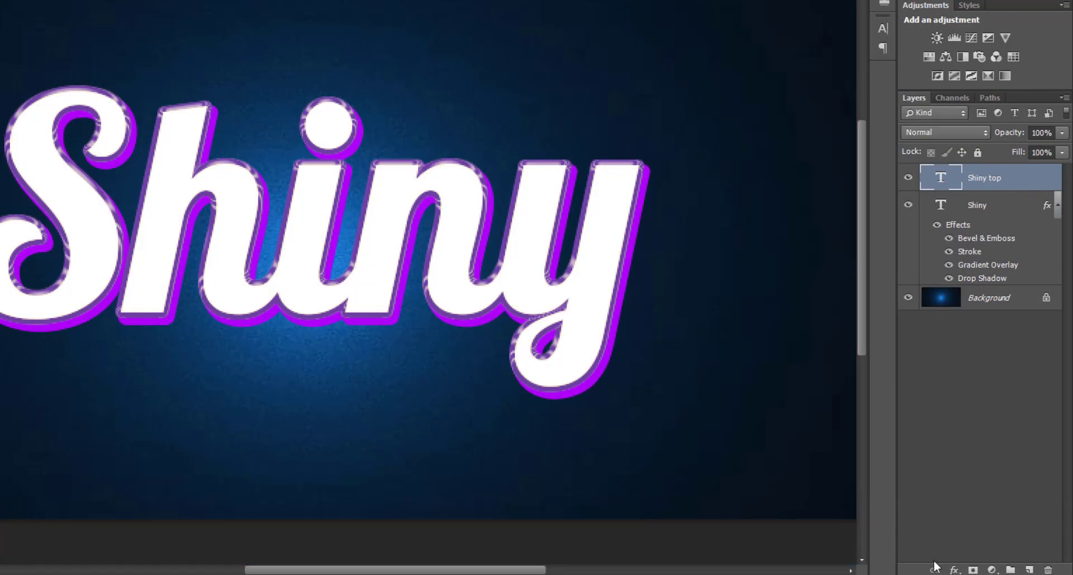
# Step: Add Bevel & Emboss with depth 551%, size 16 px, angle 96°, altitude 16°, no global light
pyautogui.click(955, 569)
pyautogui.click(981, 405)
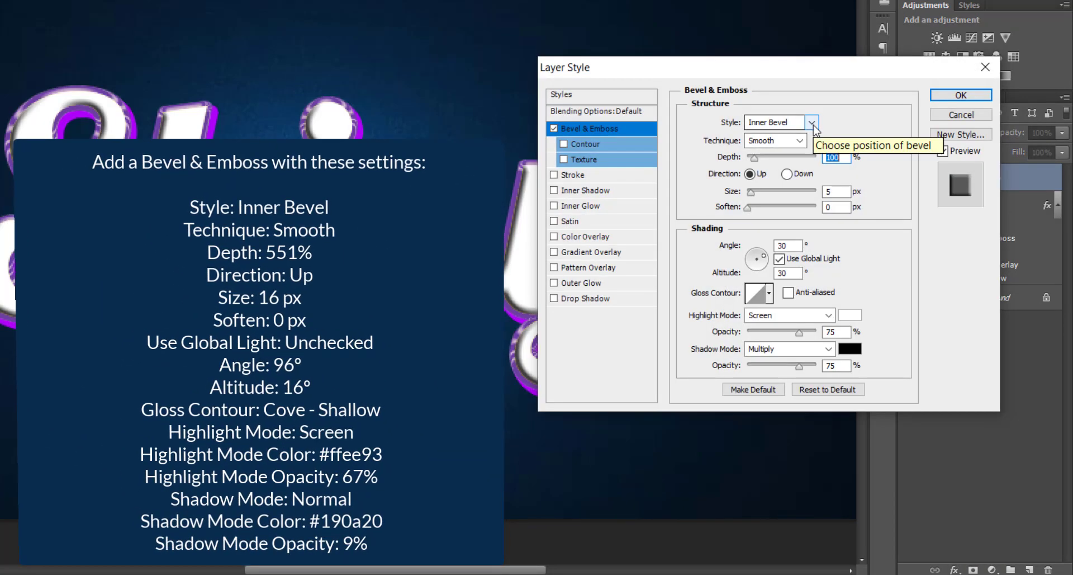
pyautogui.write('551')
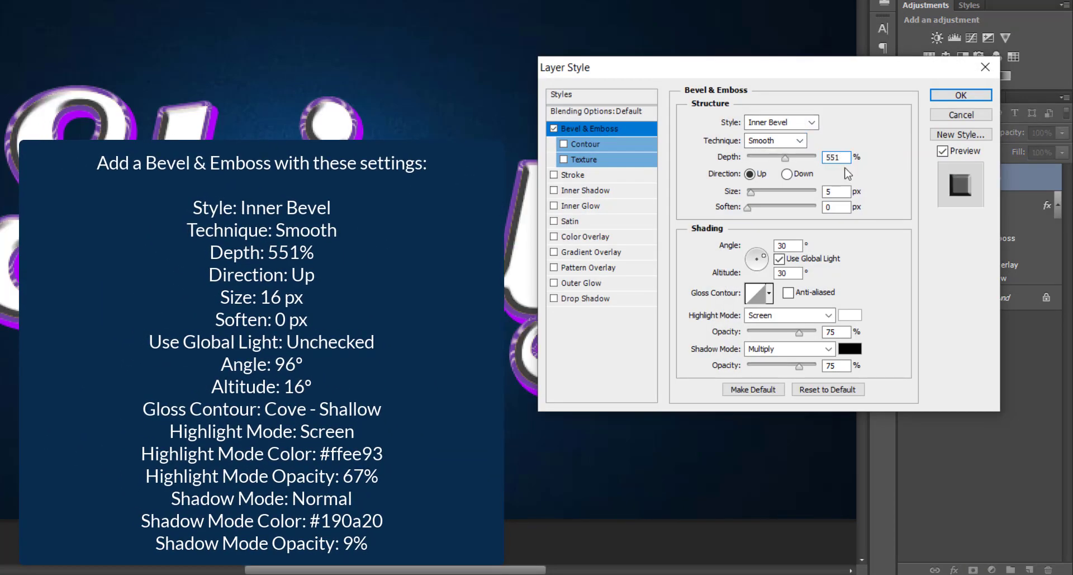
pyautogui.press('BackSpace')
pyautogui.write('16')
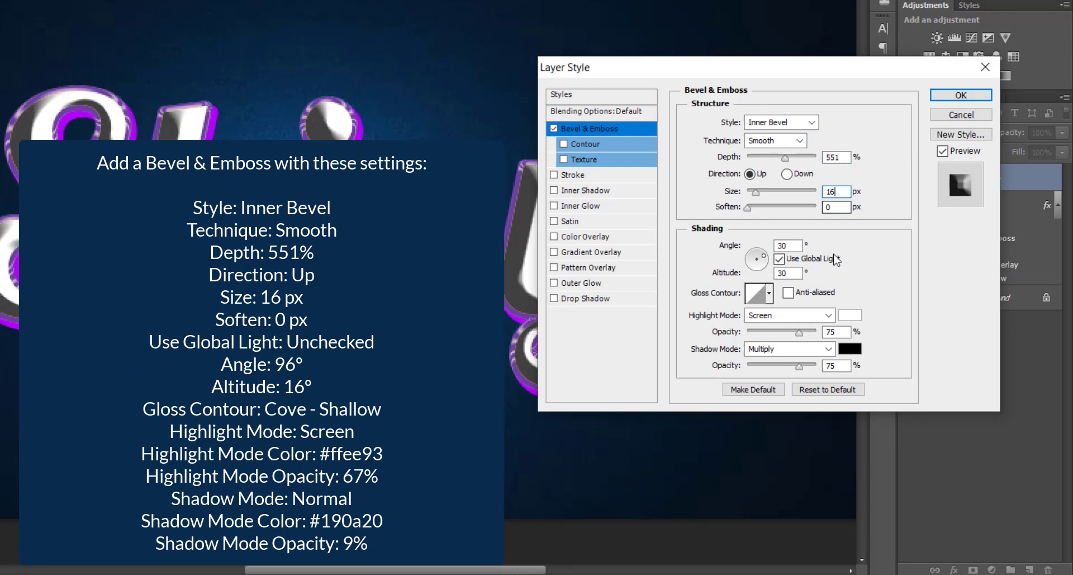
pyautogui.click(833, 259)
pyautogui.doubleClick(788, 245)
pyautogui.write('96')
pyautogui.doubleClick(783, 273)
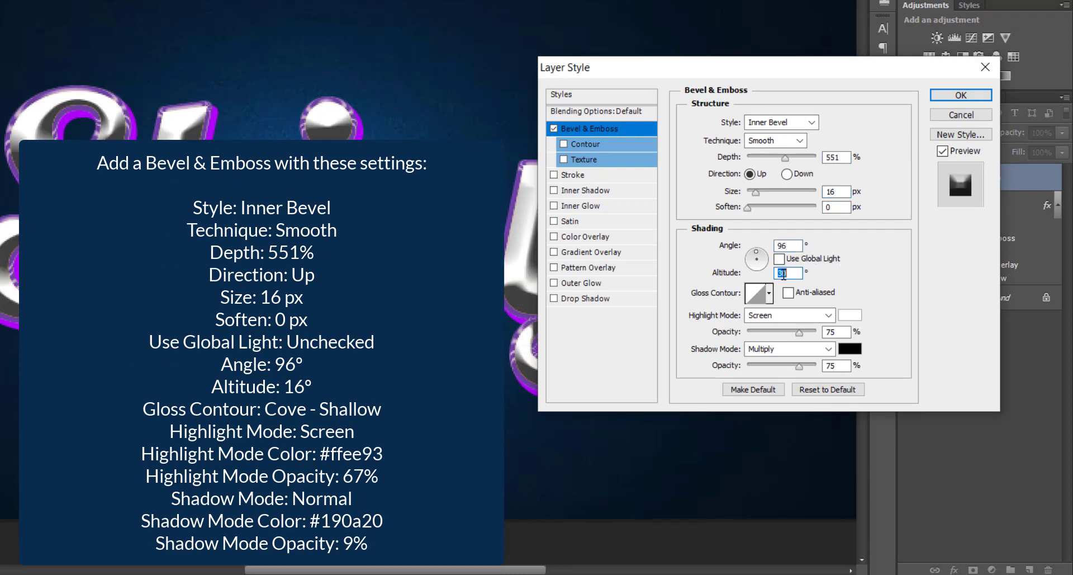
pyautogui.write('16')
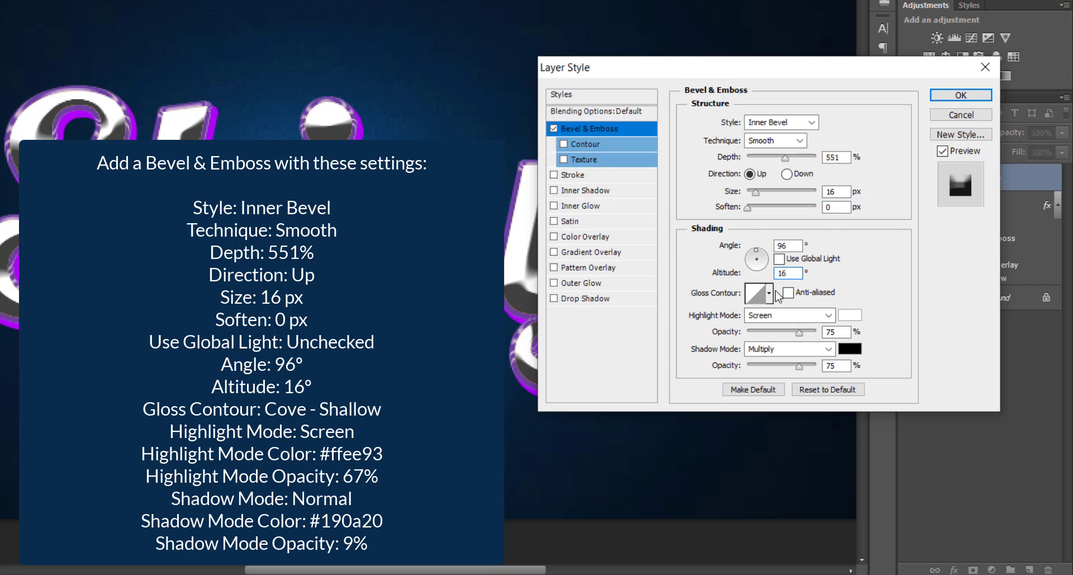
# Step: Use an anti-aliased Cove - Shallow gloss contour with ffee93 highlights at 67%
pyautogui.click(770, 293)
pyautogui.click(777, 331)
pyautogui.click(878, 273)
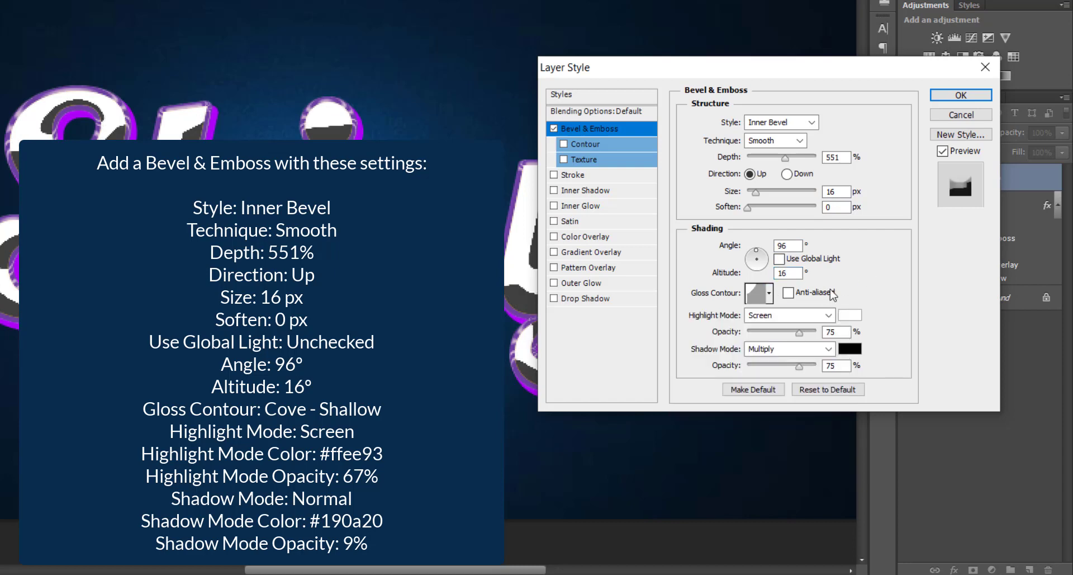
pyautogui.click(818, 293)
pyautogui.click(855, 315)
pyautogui.write('ffee93')
pyautogui.press('Return')
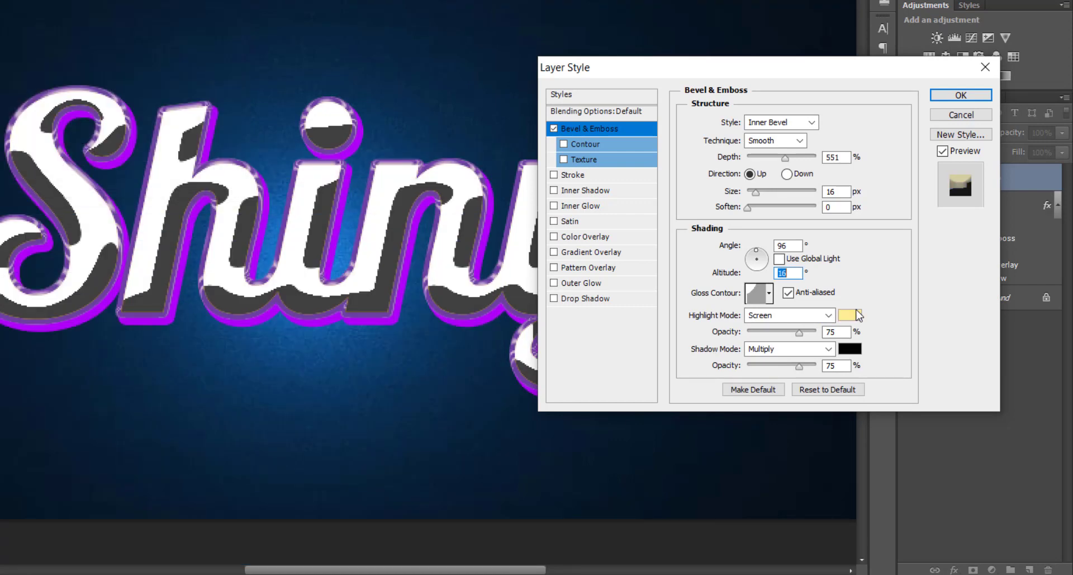
pyautogui.doubleClick(844, 331)
pyautogui.write('67')
# Step: Set the bevel shadow to Normal, colour 180a1f at 9%, and add Inner Shadow
pyautogui.doubleClick(838, 365)
pyautogui.write('9')
pyautogui.click(849, 348)
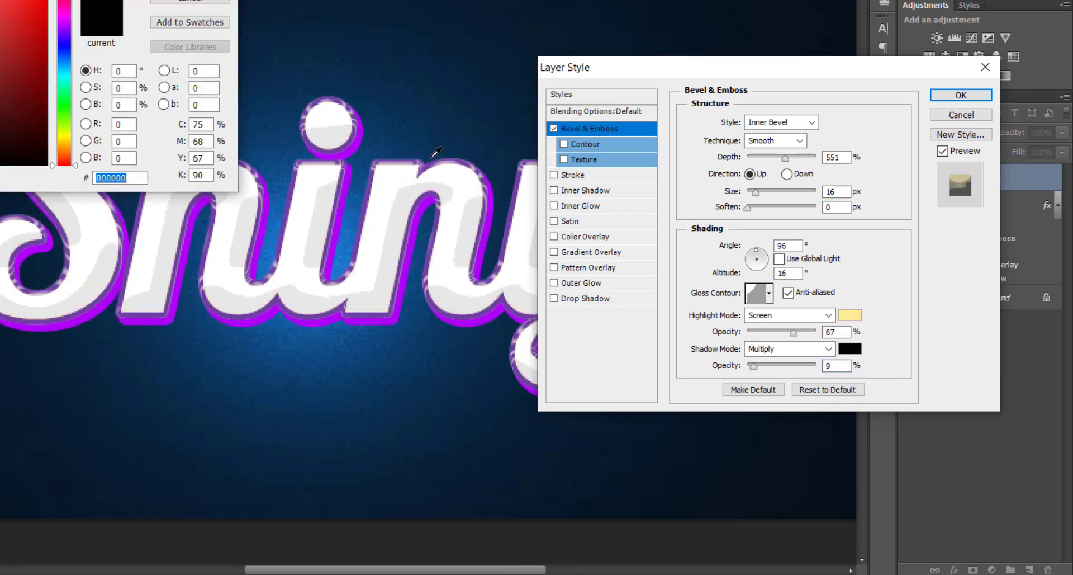
pyautogui.write('180a1f')
pyautogui.press('Return')
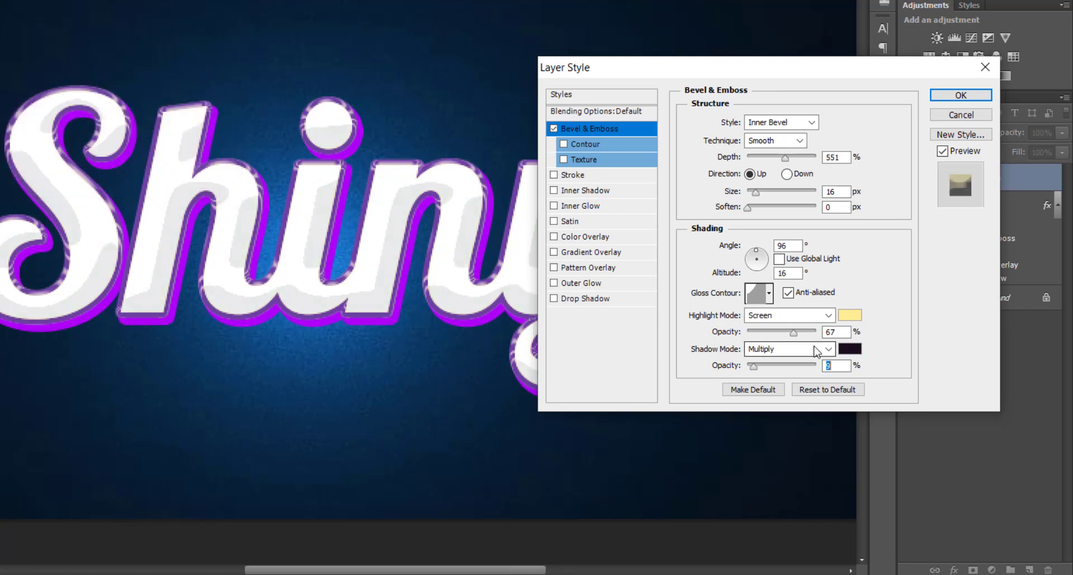
pyautogui.click(788, 348)
pyautogui.click(771, 7)
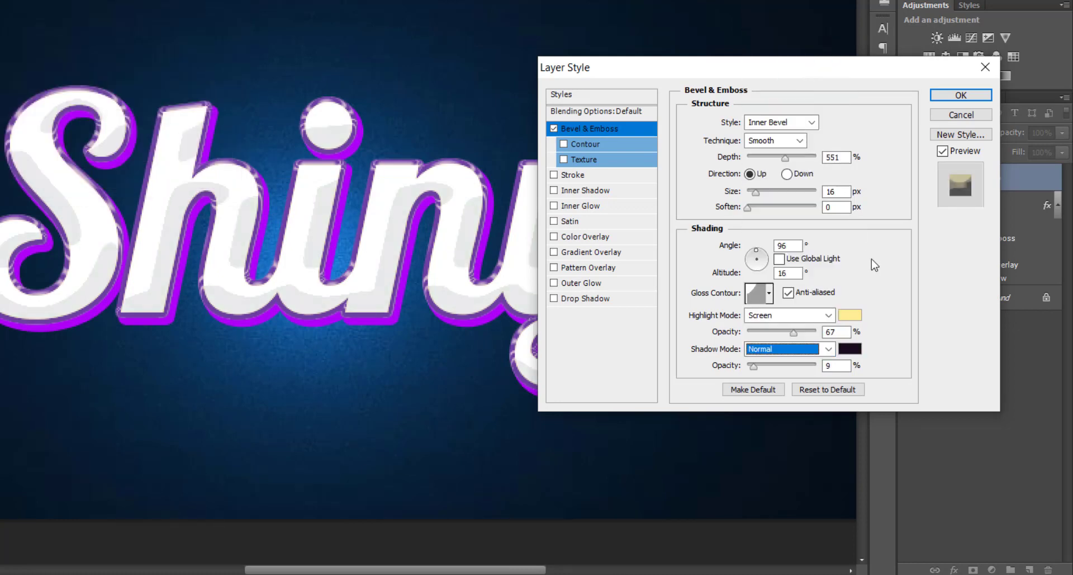
pyautogui.click(620, 191)
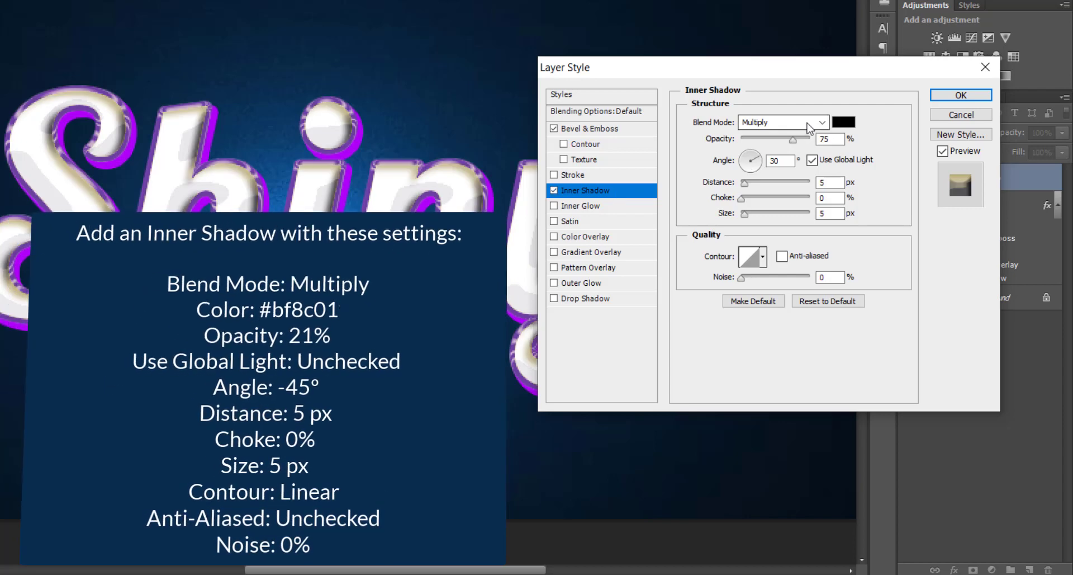
# Step: Set the inner shadow to gold #bf8c01 at 21% opacity with its own -45° angle, and enable Gradient Overlay
pyautogui.click(844, 122)
pyautogui.write('b')
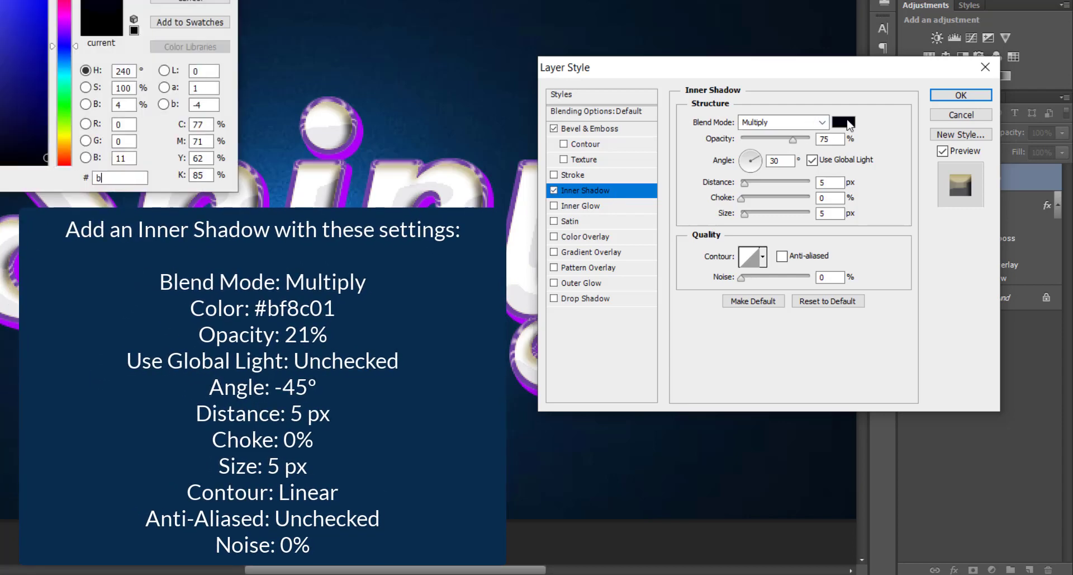
pyautogui.write('f8c01')
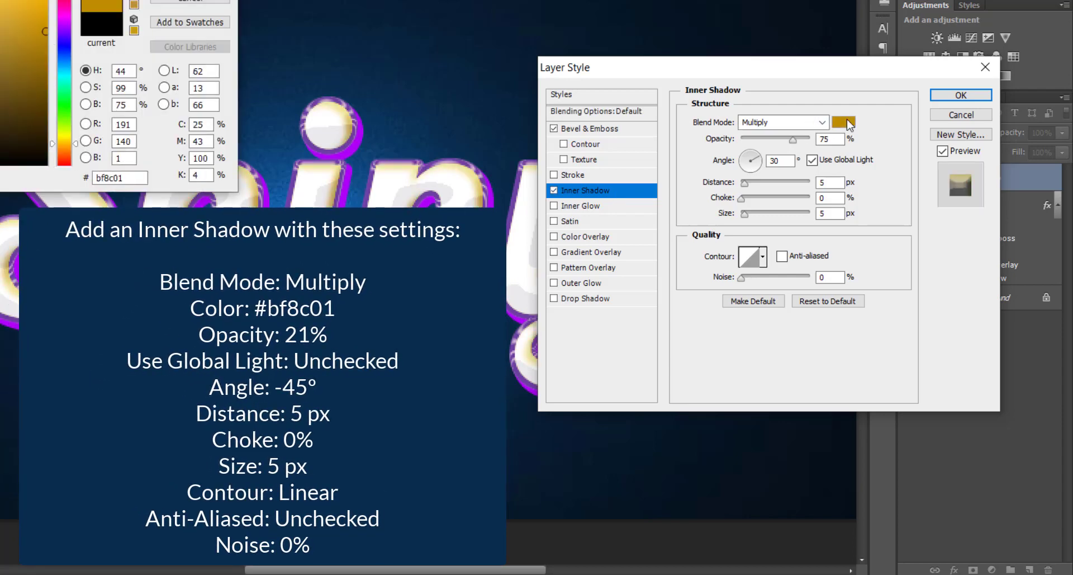
pyautogui.press('Return')
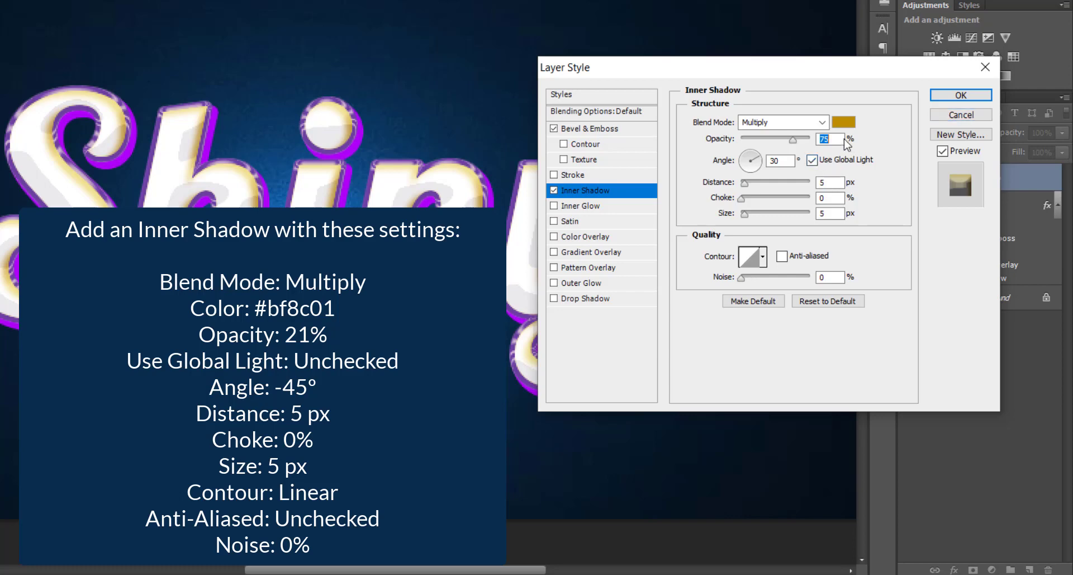
pyautogui.write('21')
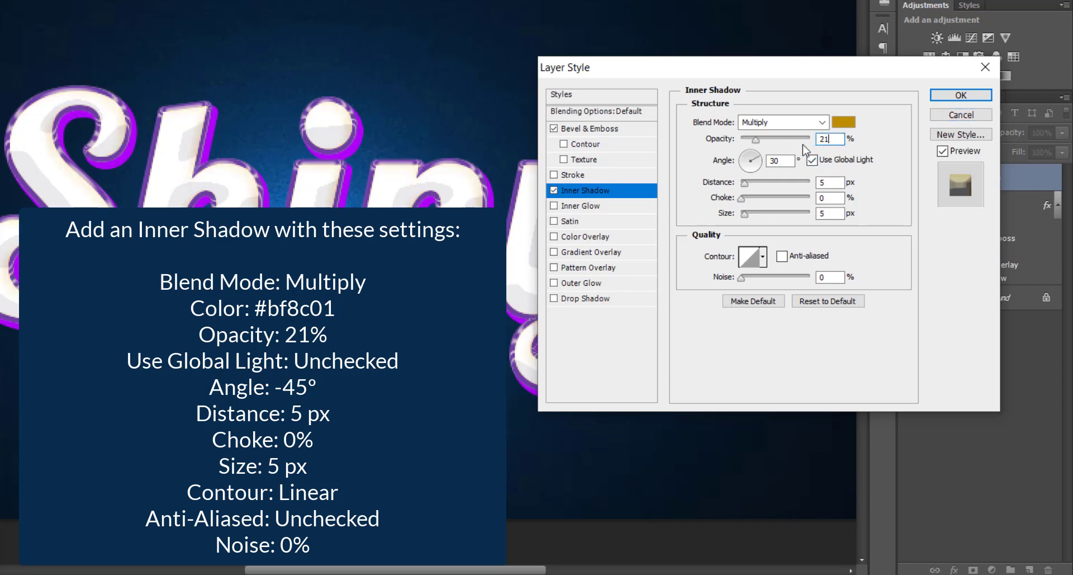
pyautogui.click(840, 161)
pyautogui.doubleClick(780, 161)
pyautogui.write('-45')
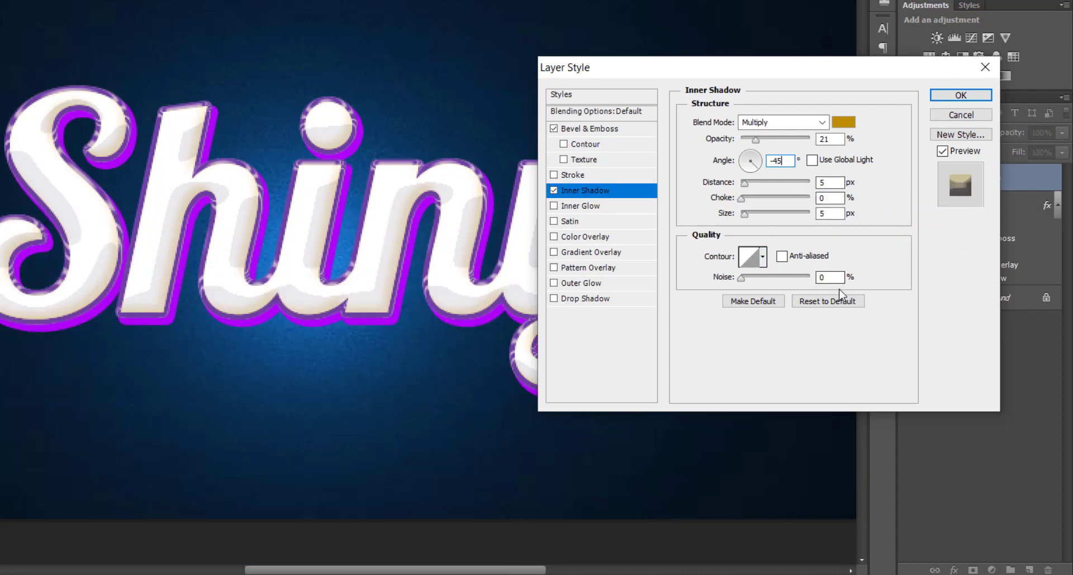
pyautogui.click(592, 252)
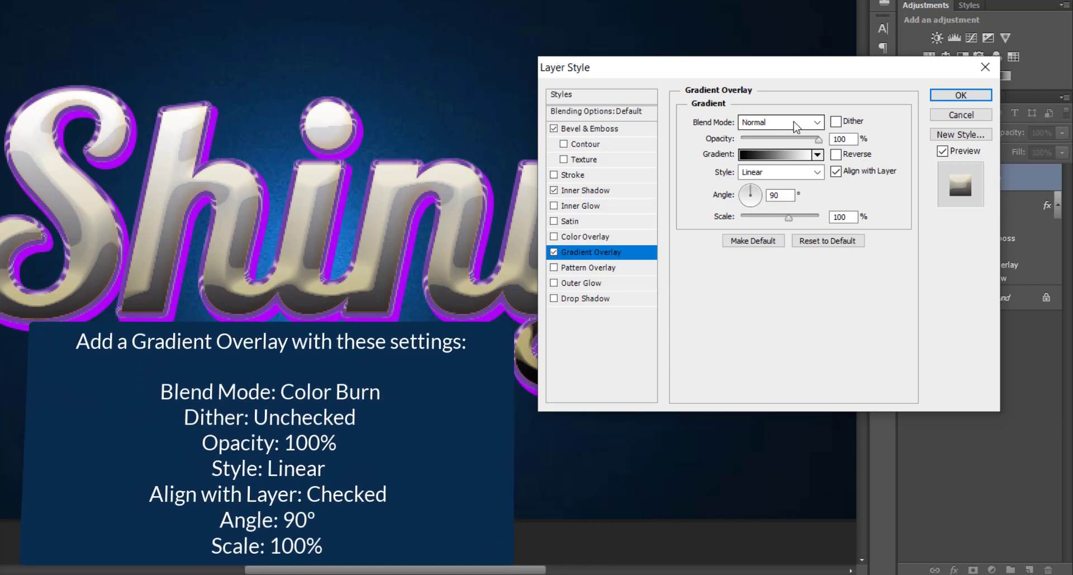
# Step: Switch the gradient overlay's blend mode to Color Burn and open its gradient in the Gradient Editor
pyautogui.click(779, 122)
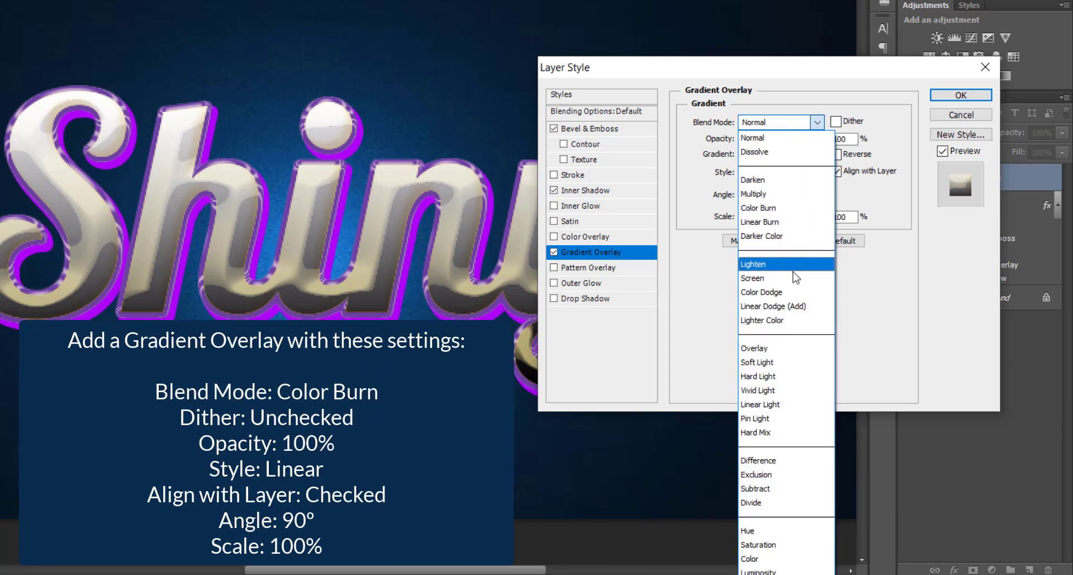
pyautogui.click(802, 208)
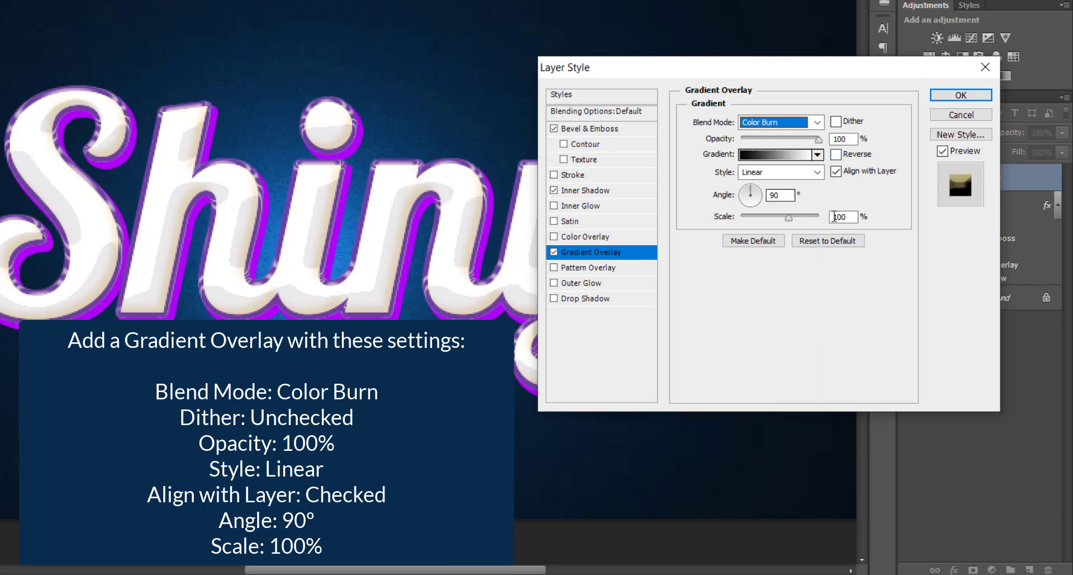
pyautogui.click(803, 156)
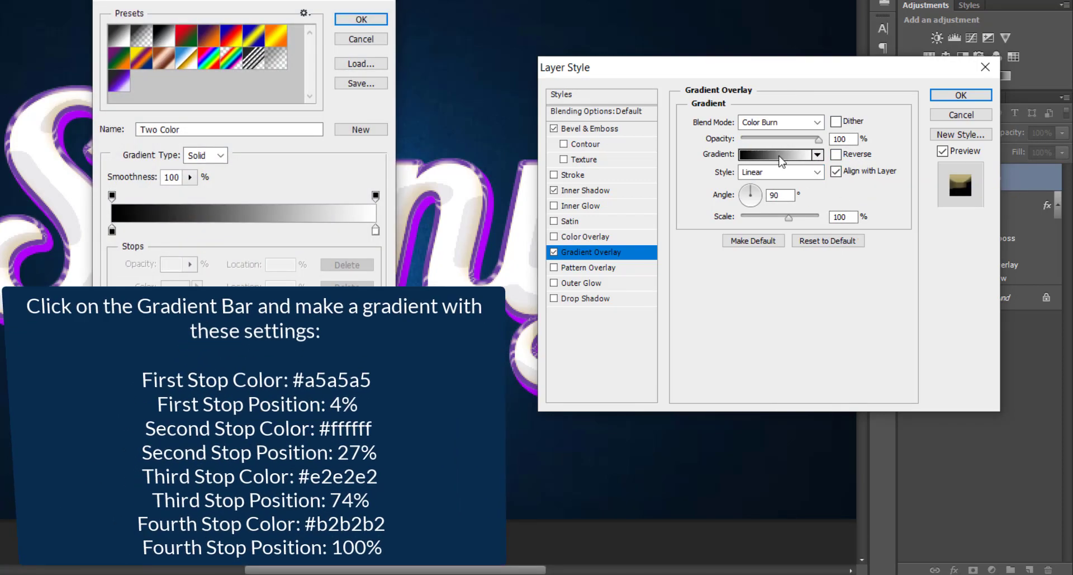
# Step: Move the first gradient stop to about 4% as grey #a5a5a5 and add a white #ffffff stop
pyautogui.moveTo(112, 230); pyautogui.dragTo(122, 230)
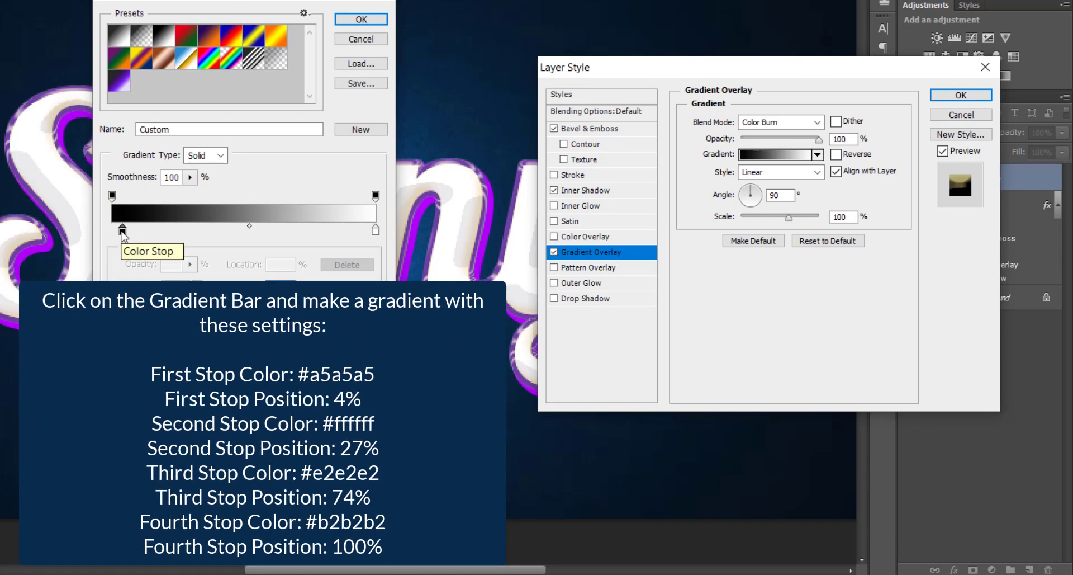
pyautogui.doubleClick(123, 230)
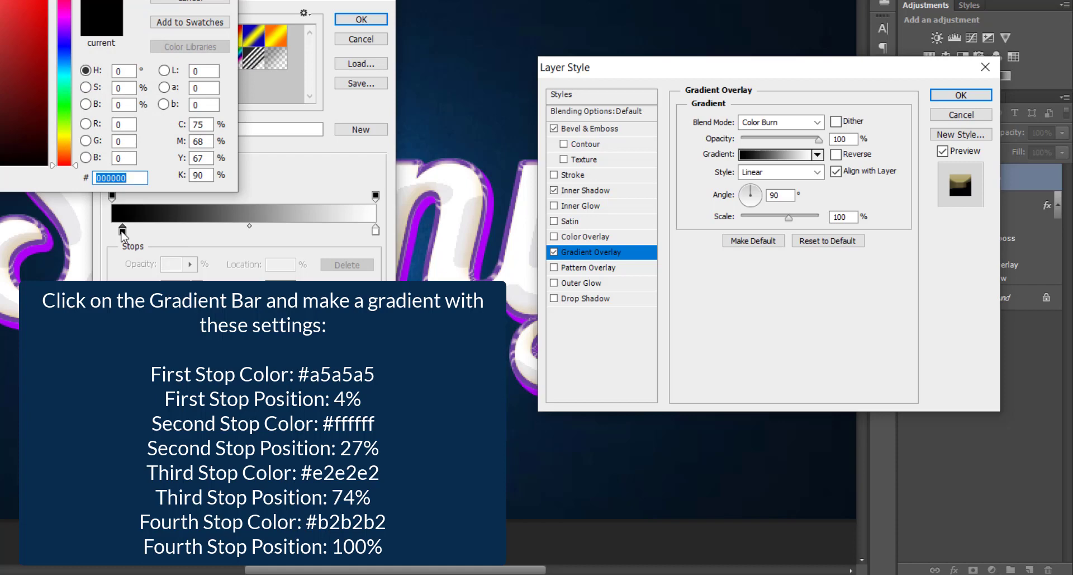
pyautogui.write('a5a5a5')
pyautogui.press('Return')
pyautogui.click(182, 230)
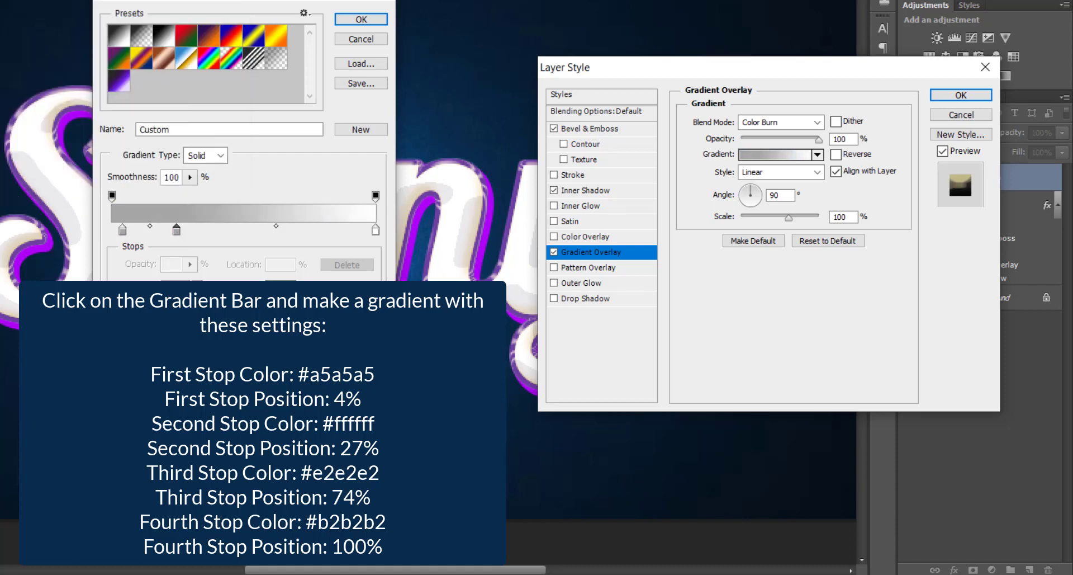
pyautogui.doubleClick(182, 231)
pyautogui.write('ffffff')
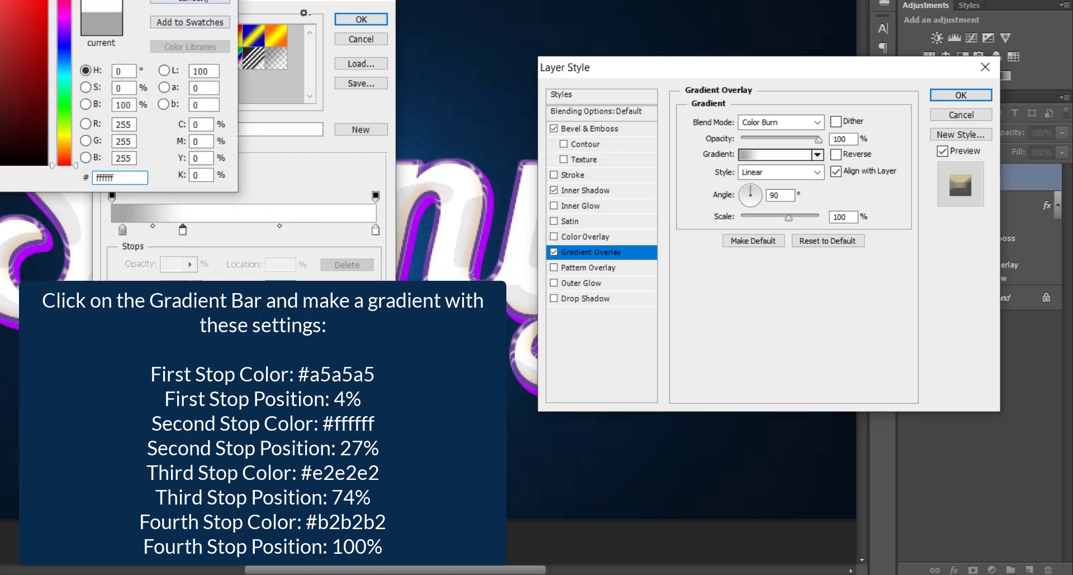
pyautogui.press('Return')
# Step: Add a light grey #e2e2e2 stop at about 74%, make the end stop purple #bf22bf, and confirm the gradient
pyautogui.click(248, 230)
pyautogui.moveTo(249, 230); pyautogui.dragTo(306, 230)
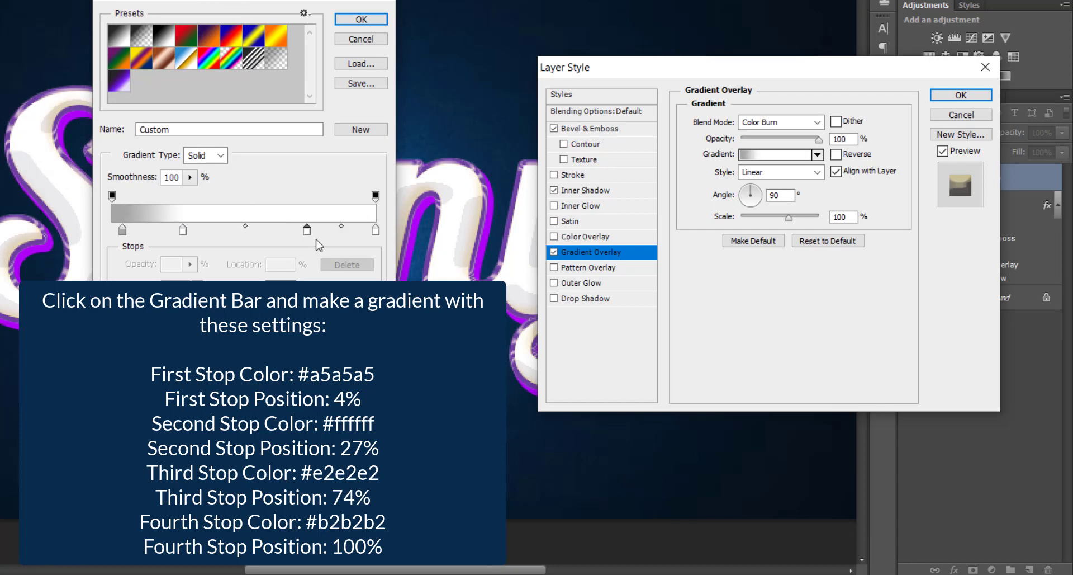
pyautogui.doubleClick(307, 229)
pyautogui.write('e2e2e2')
pyautogui.press('Return')
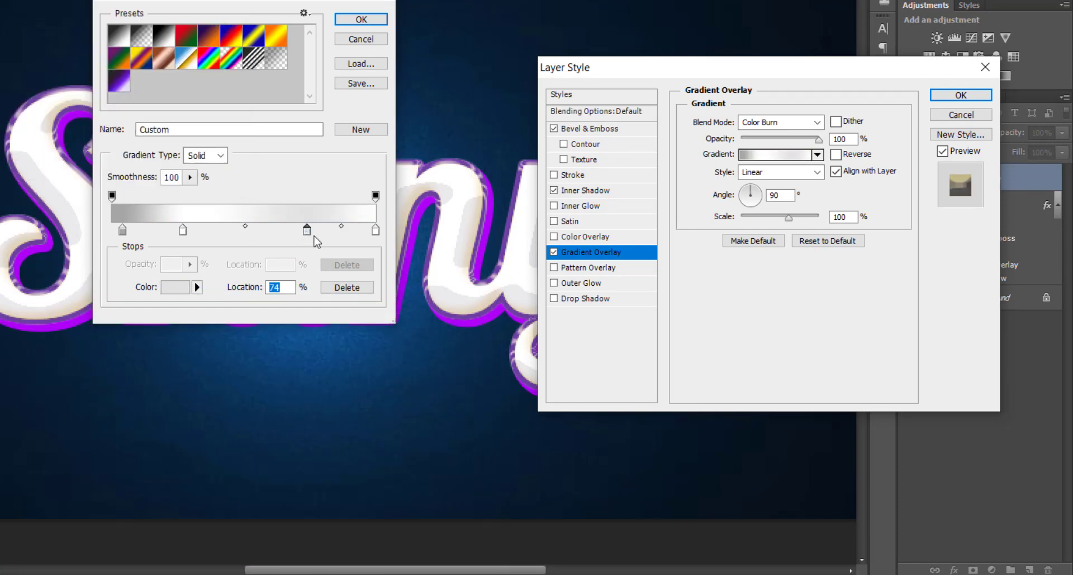
pyautogui.click(375, 230)
pyautogui.doubleClick(376, 230)
pyautogui.write('bf22bf')
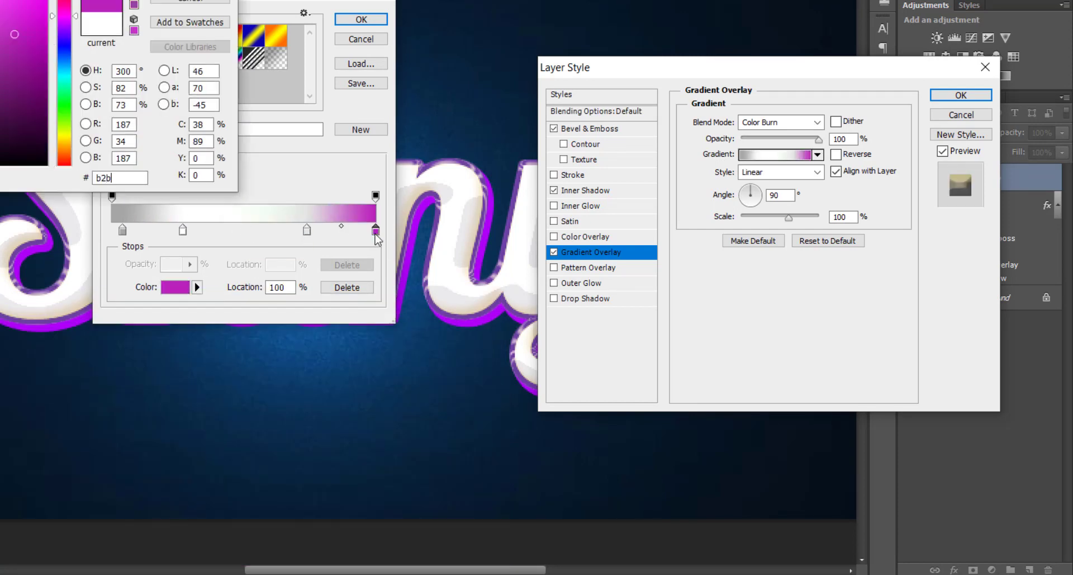
pyautogui.press('Return')
pyautogui.click(361, 19)
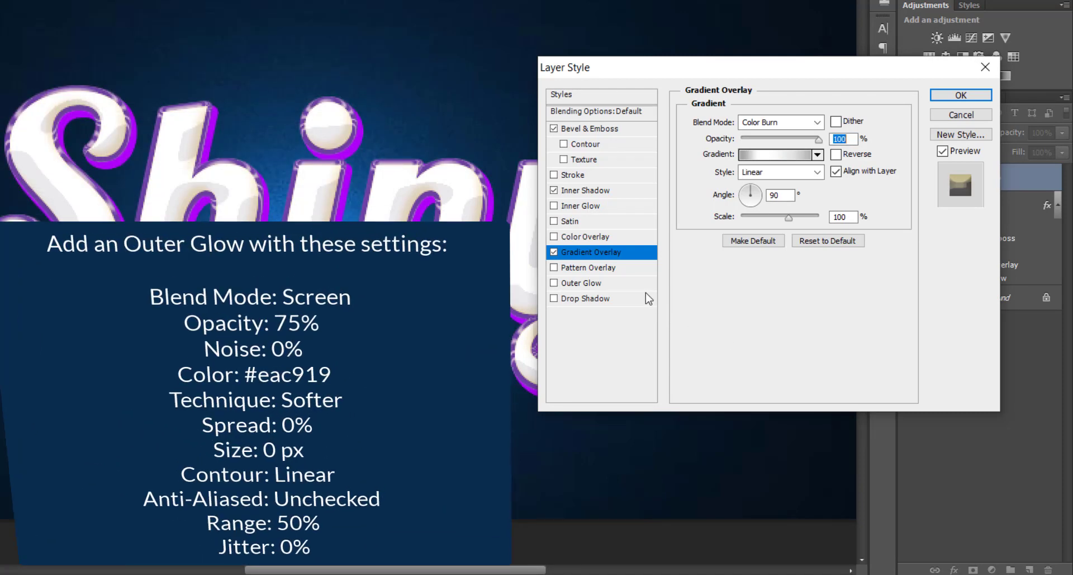
# Step: Turn on a Screen-mode outer glow coloured #eac919 with a 0 px size
pyautogui.click(615, 284)
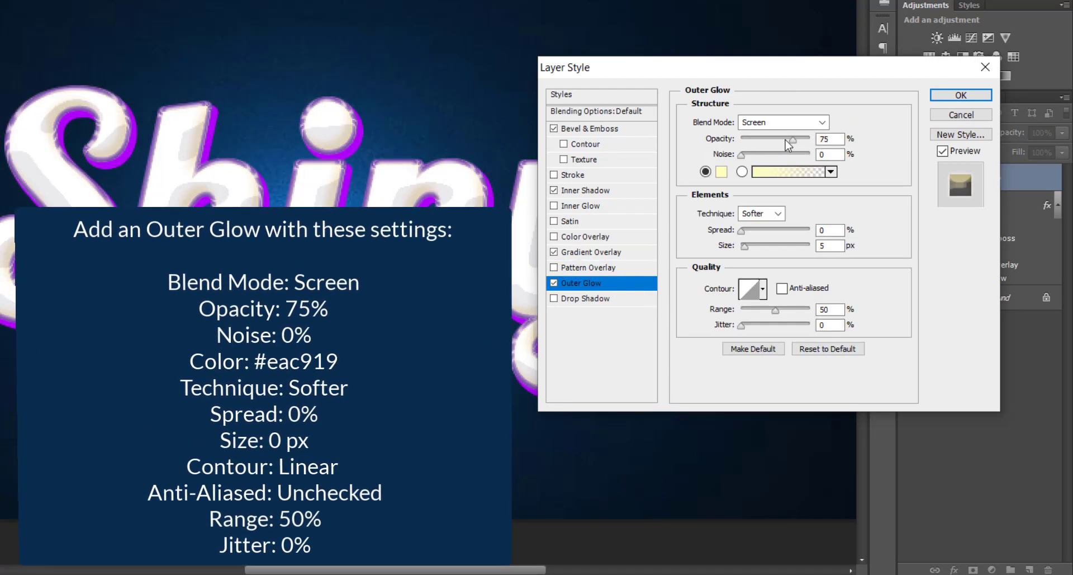
pyautogui.click(822, 122)
pyautogui.click(831, 134)
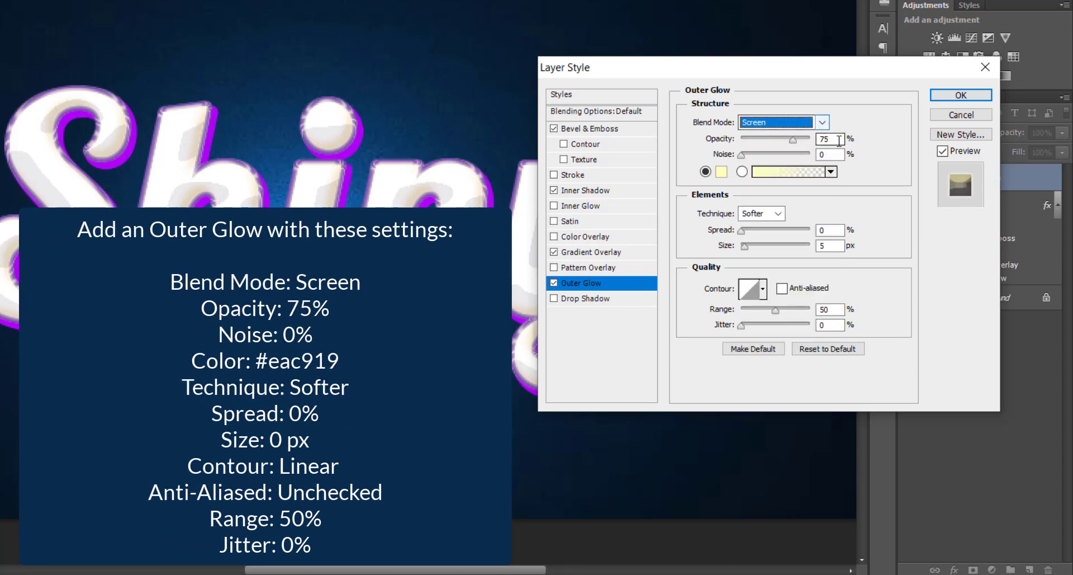
pyautogui.click(723, 172)
pyautogui.write('eac919')
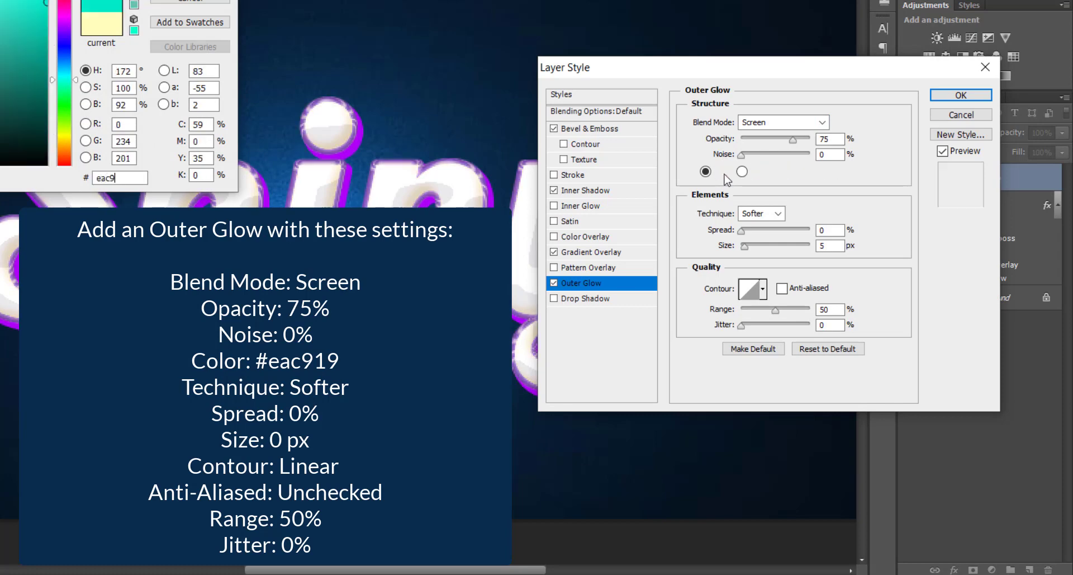
pyautogui.press('Return')
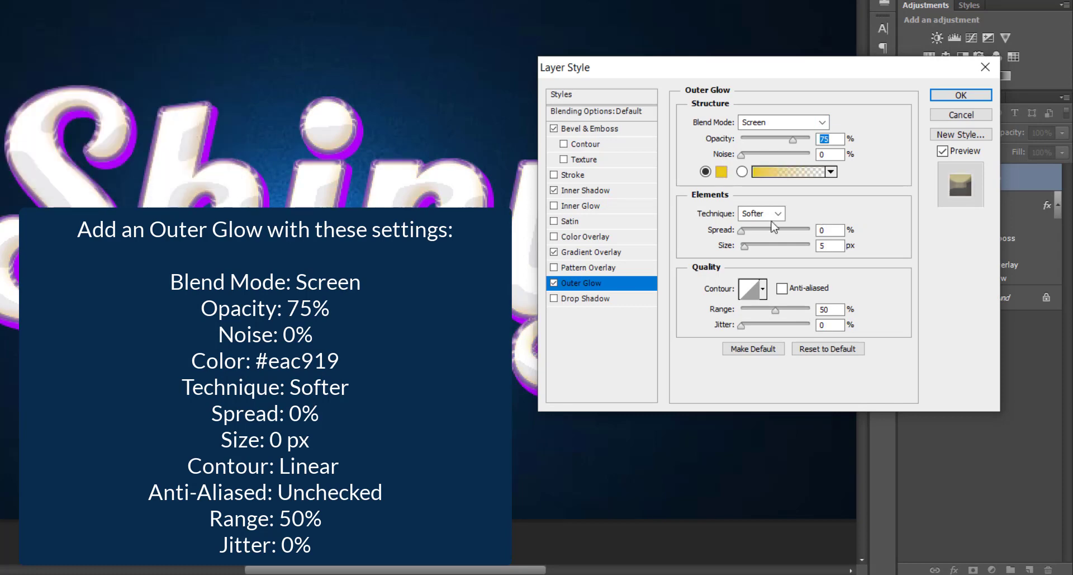
pyautogui.doubleClick(833, 245)
pyautogui.write('0')
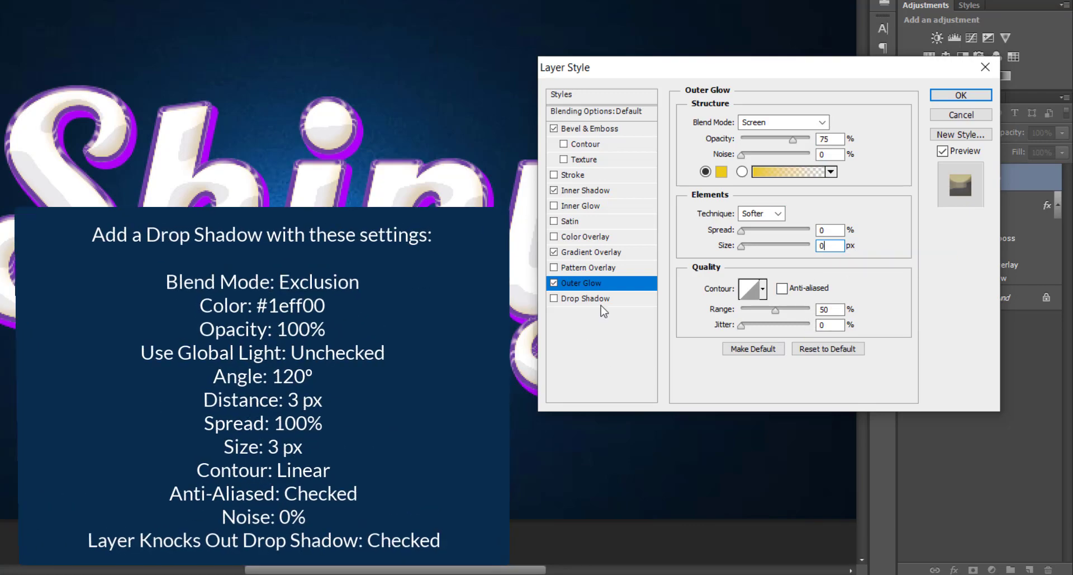
# Step: Turn on an Exclusion drop shadow in green #1eff00 at 100% opacity
pyautogui.click(601, 302)
pyautogui.click(783, 124)
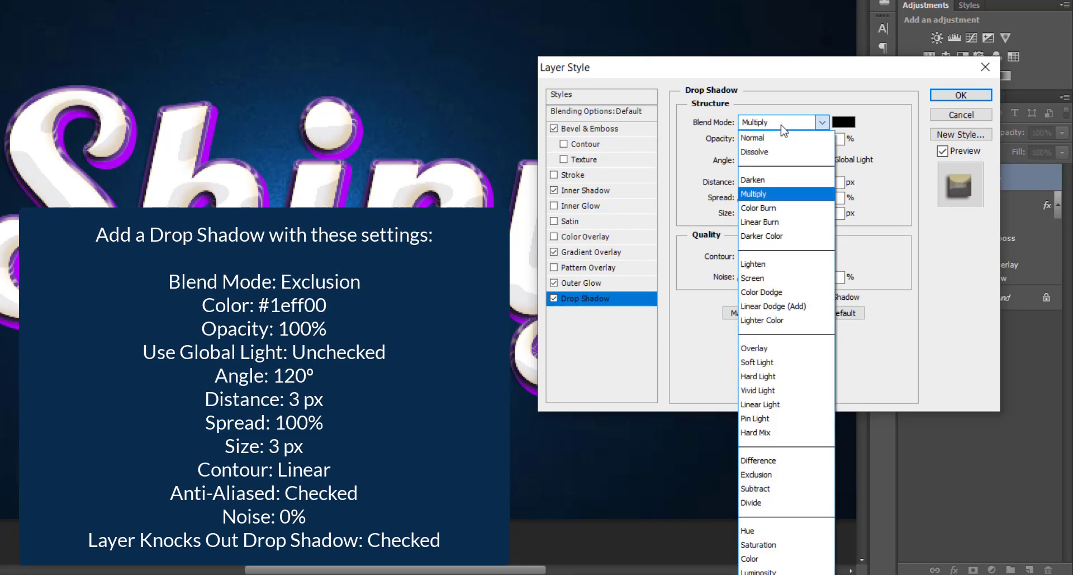
pyautogui.click(765, 474)
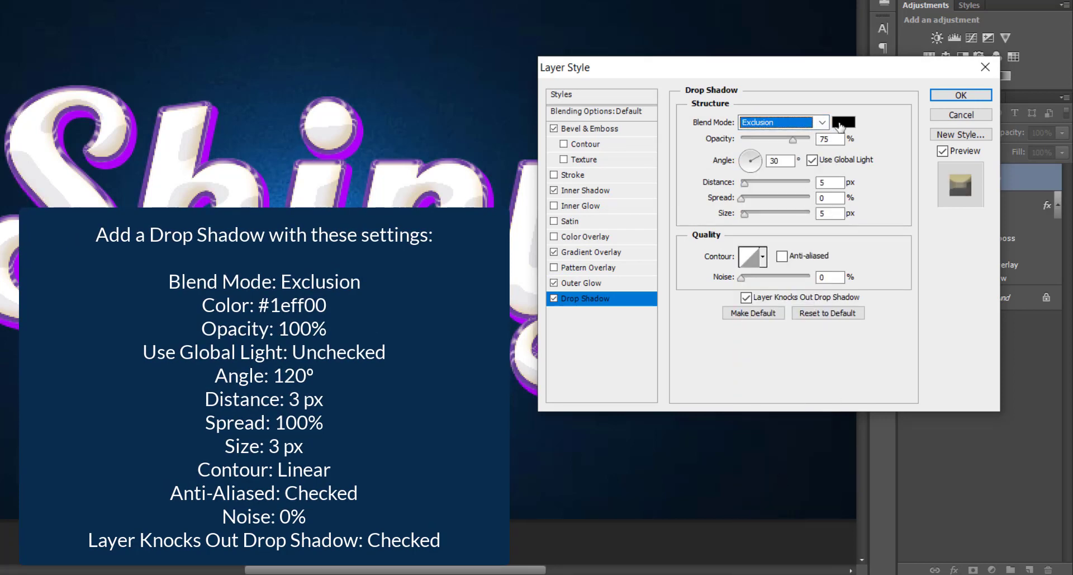
pyautogui.click(843, 122)
pyautogui.write('1eff00')
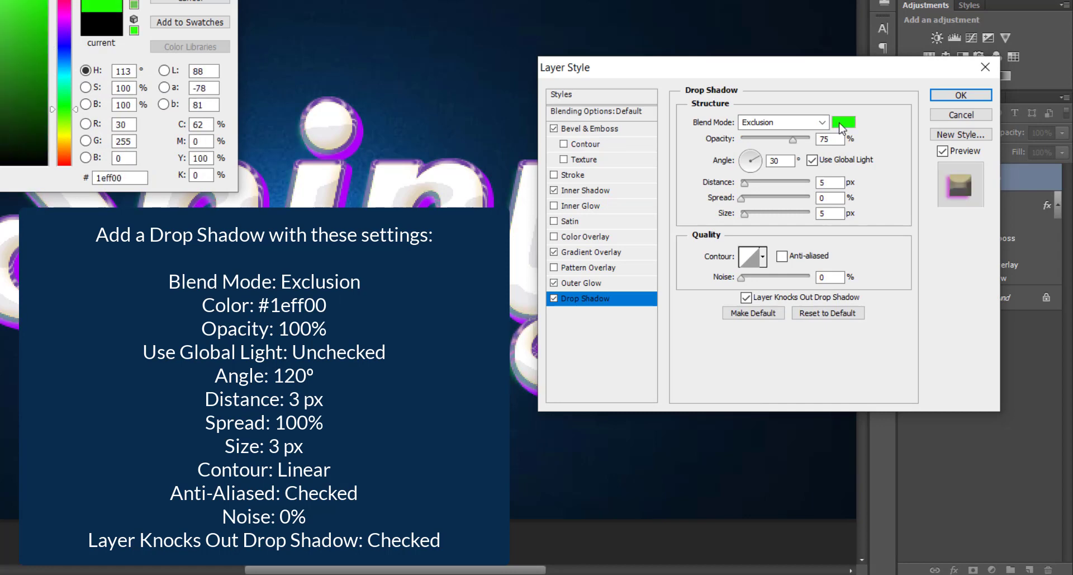
pyautogui.press('Return')
pyautogui.doubleClick(826, 139)
pyautogui.write('100')
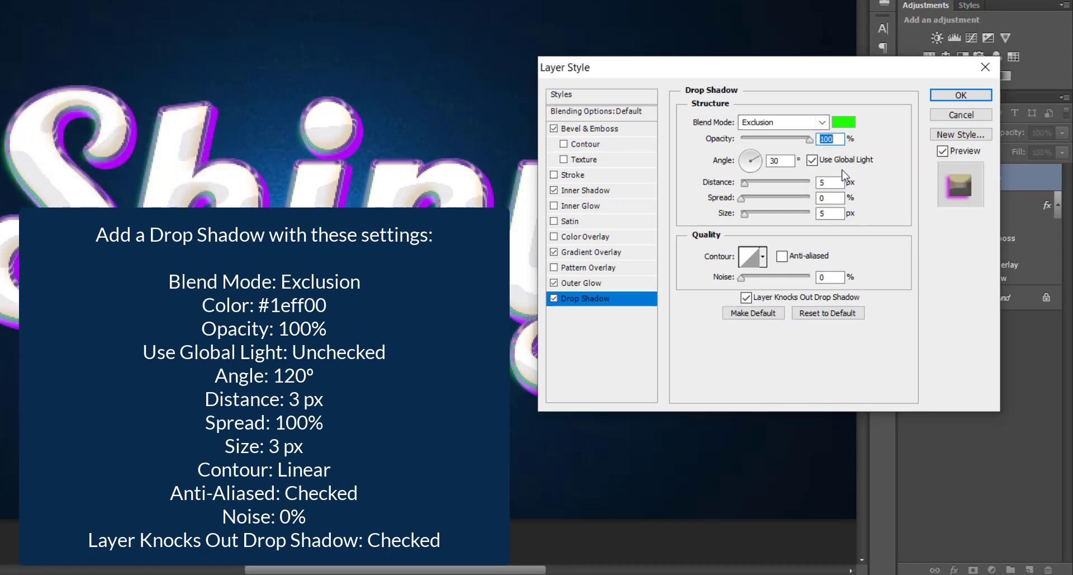
# Step: Give the drop shadow its own 120° angle, 3 px distance, 100% spread, 3 px size, anti-aliased
pyautogui.click(812, 160)
pyautogui.doubleClick(777, 161)
pyautogui.write('120')
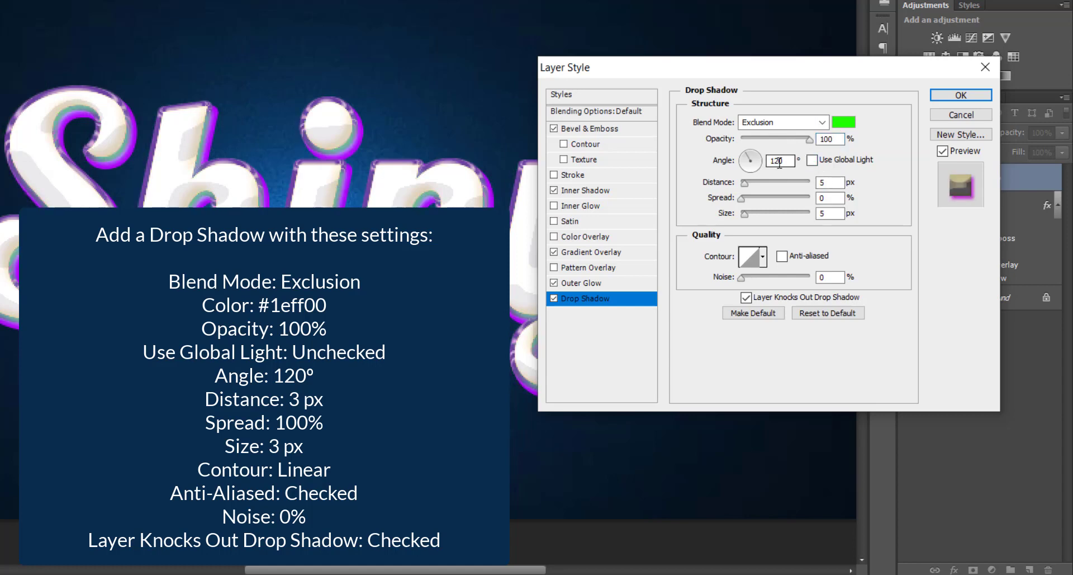
pyautogui.doubleClick(827, 182)
pyautogui.write('3')
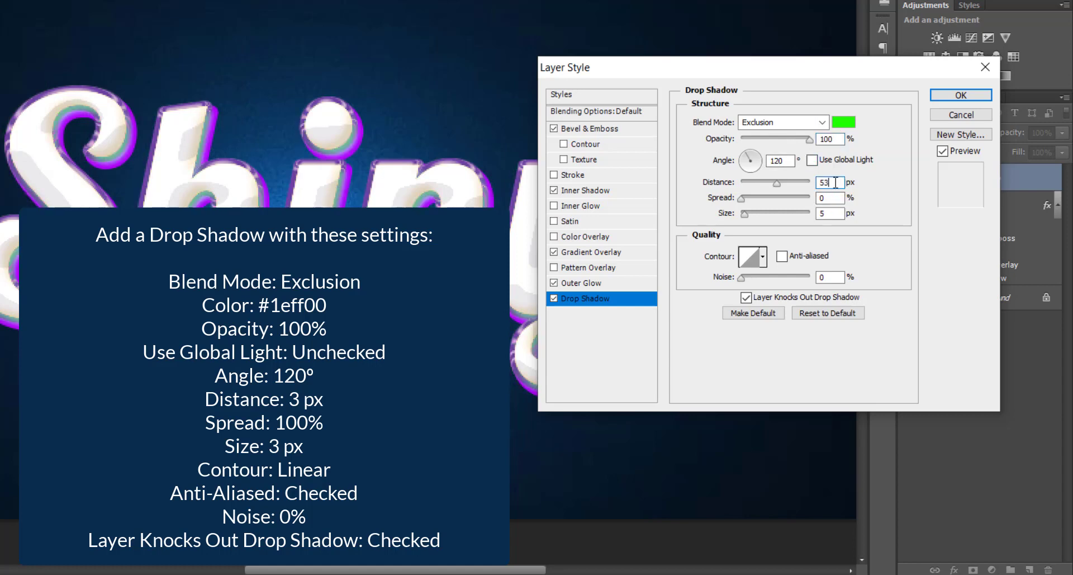
pyautogui.press('Tab')
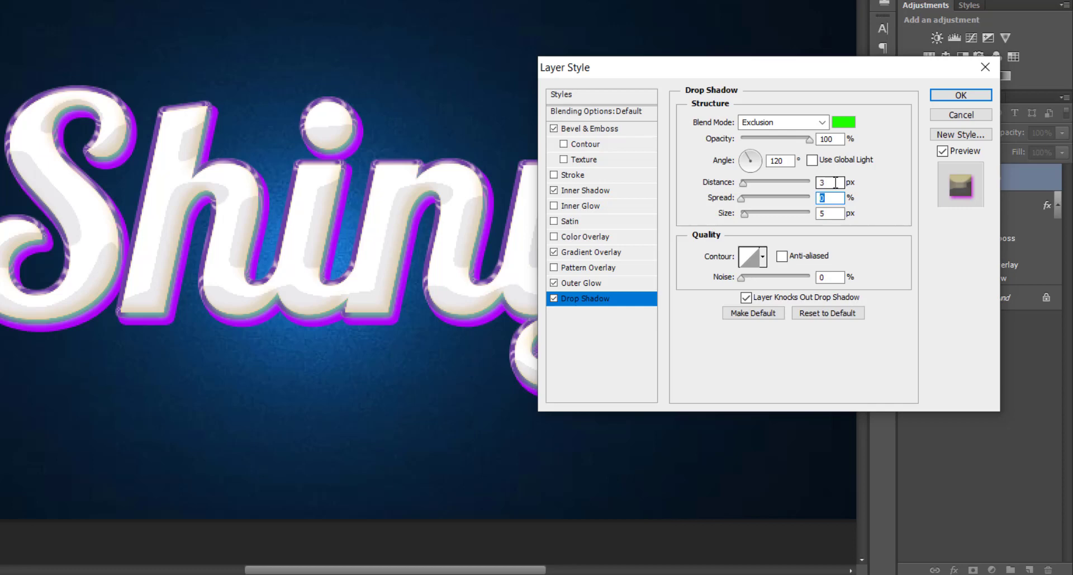
pyautogui.write('100')
pyautogui.press('Tab')
pyautogui.write('3')
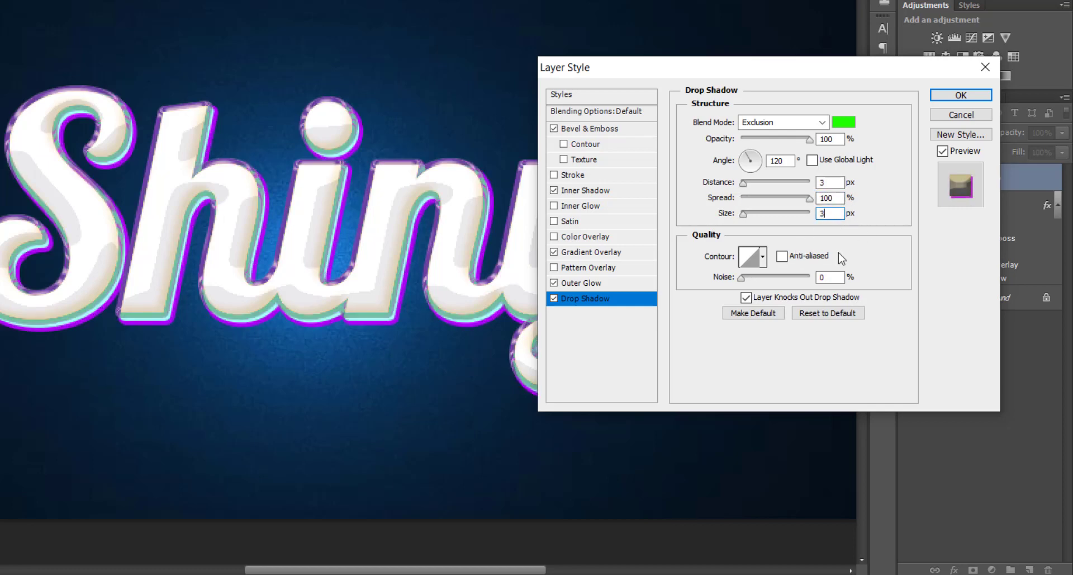
pyautogui.click(820, 256)
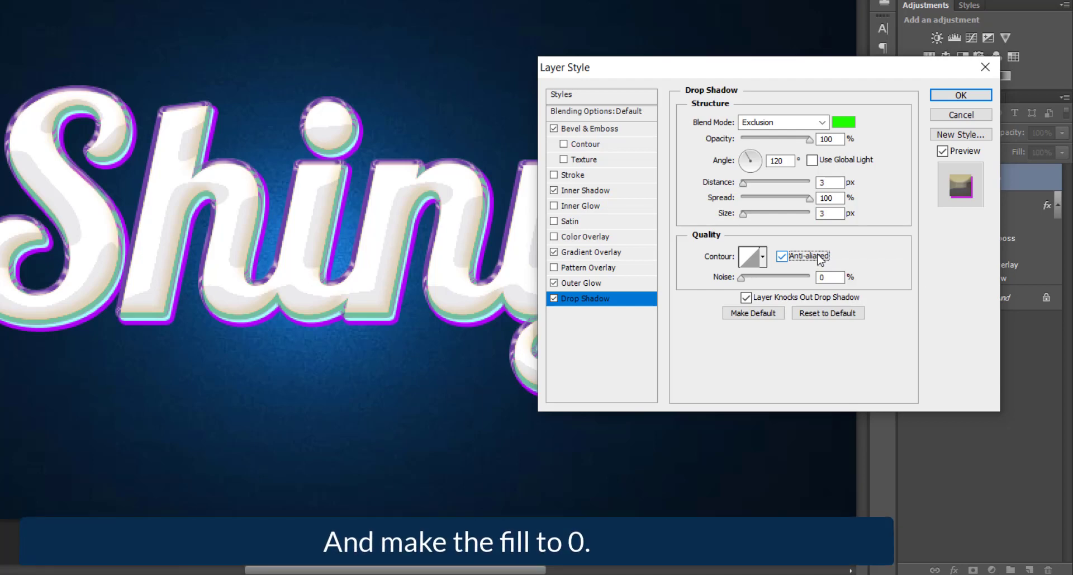
# Step: Drop the Shiny top layer's fill opacity to 0% and confirm the Layer Style dialog
pyautogui.click(632, 114)
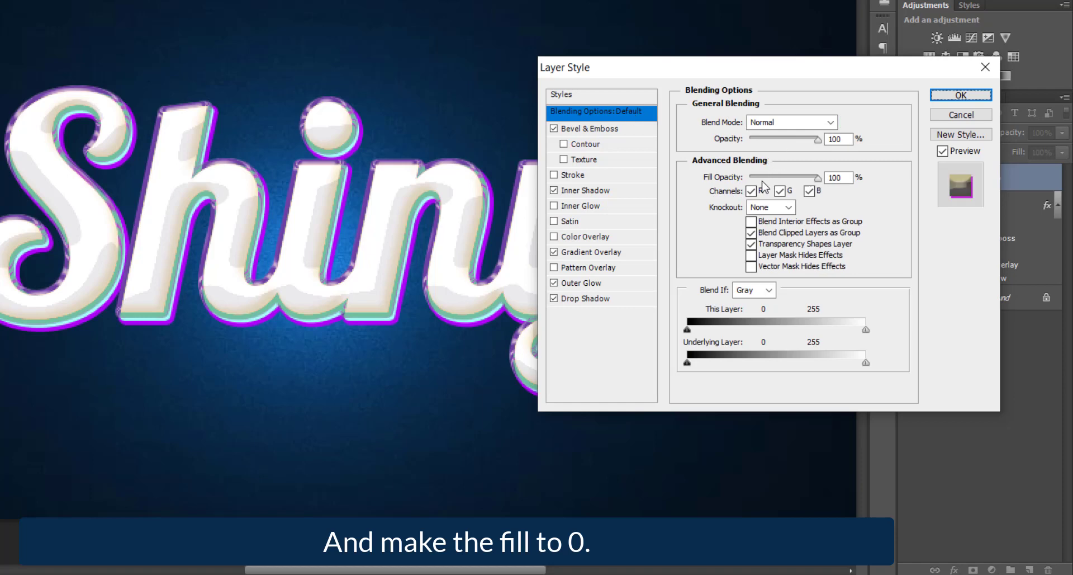
pyautogui.moveTo(769, 178); pyautogui.dragTo(734, 178)
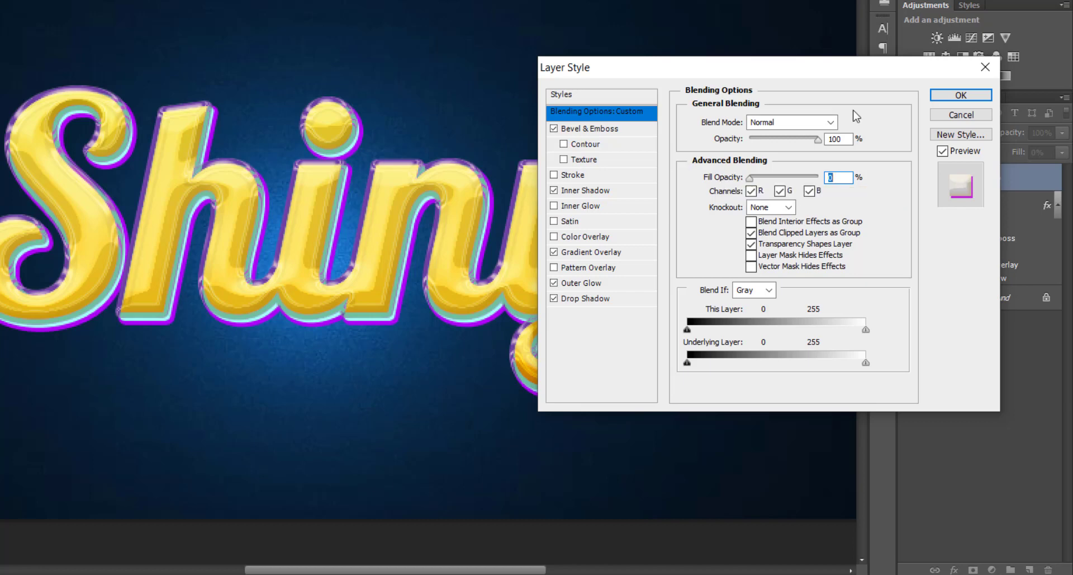
pyautogui.click(955, 95)
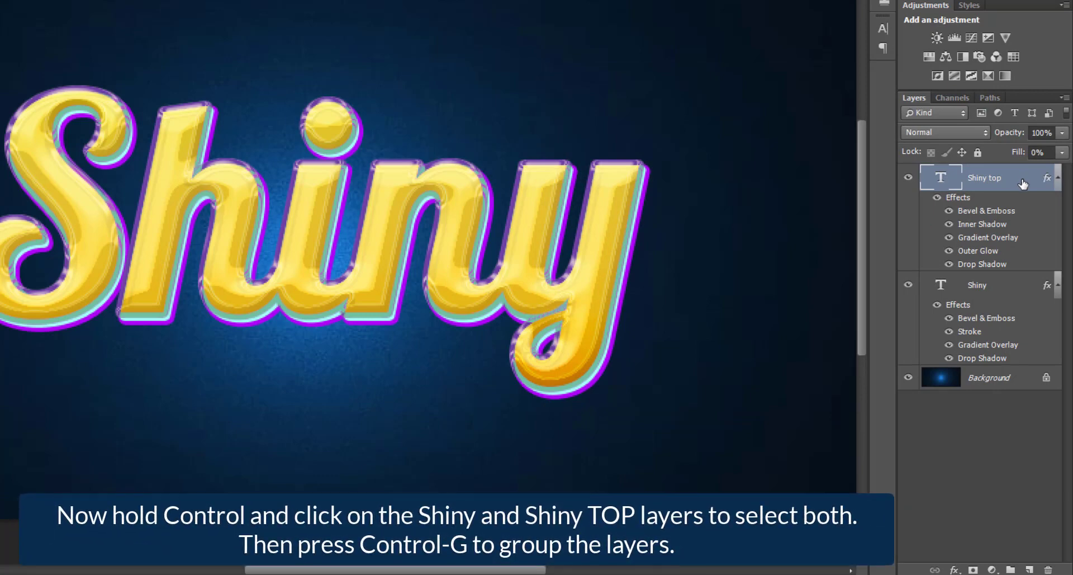
# Step: Select both Shiny text layers and group them with Ctrl+G into Group 1
pyautogui.keyDown('ctrl'); pyautogui.click(989, 287); pyautogui.keyUp('ctrl')
pyautogui.hotkey('ctrl', 'g')
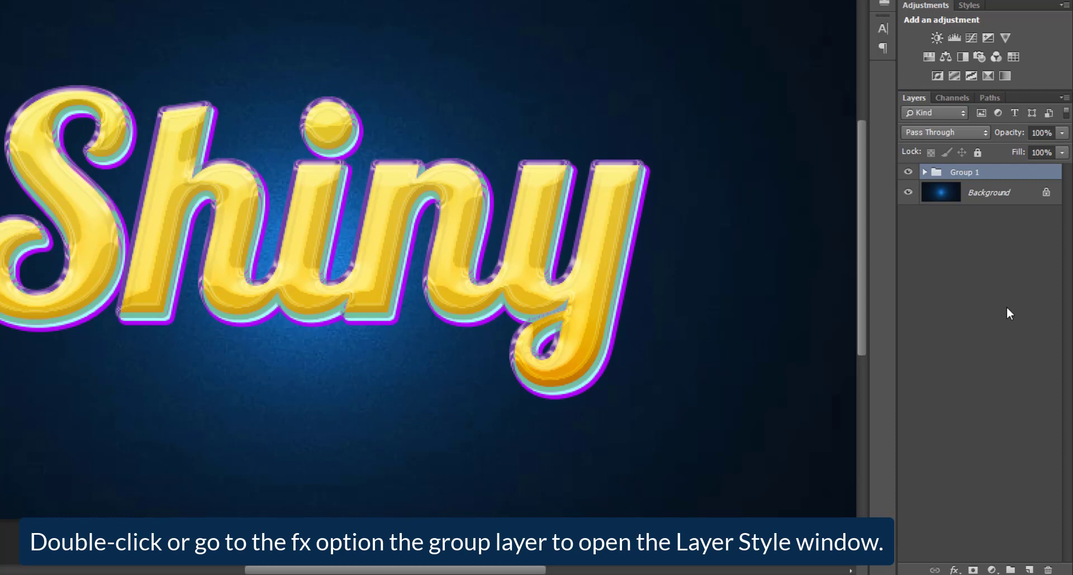
# Step: Add a drop shadow to Group 1 in Normal mode, keeping the colour black
pyautogui.click(954, 569)
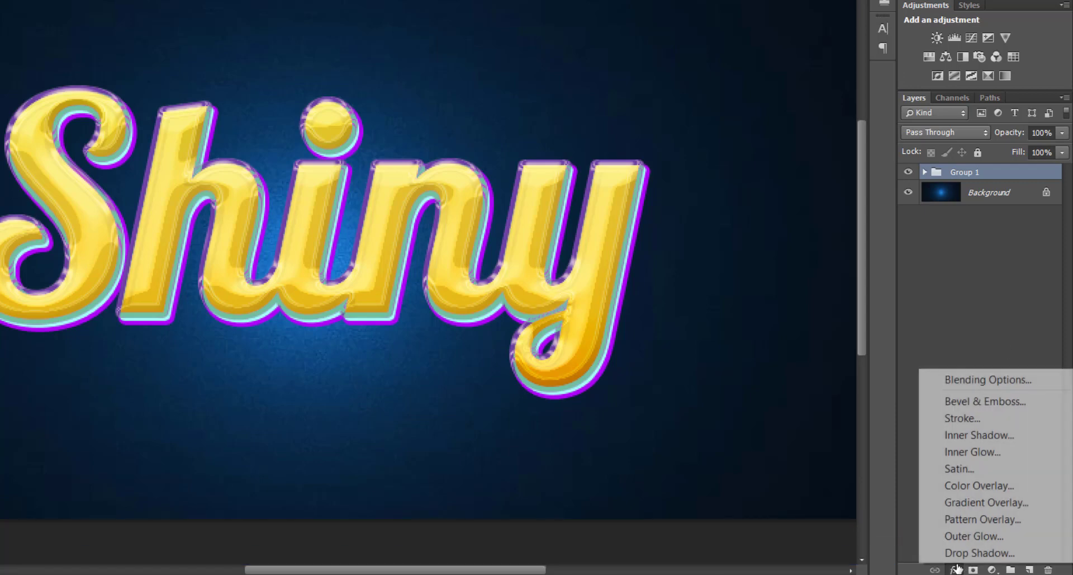
pyautogui.click(969, 554)
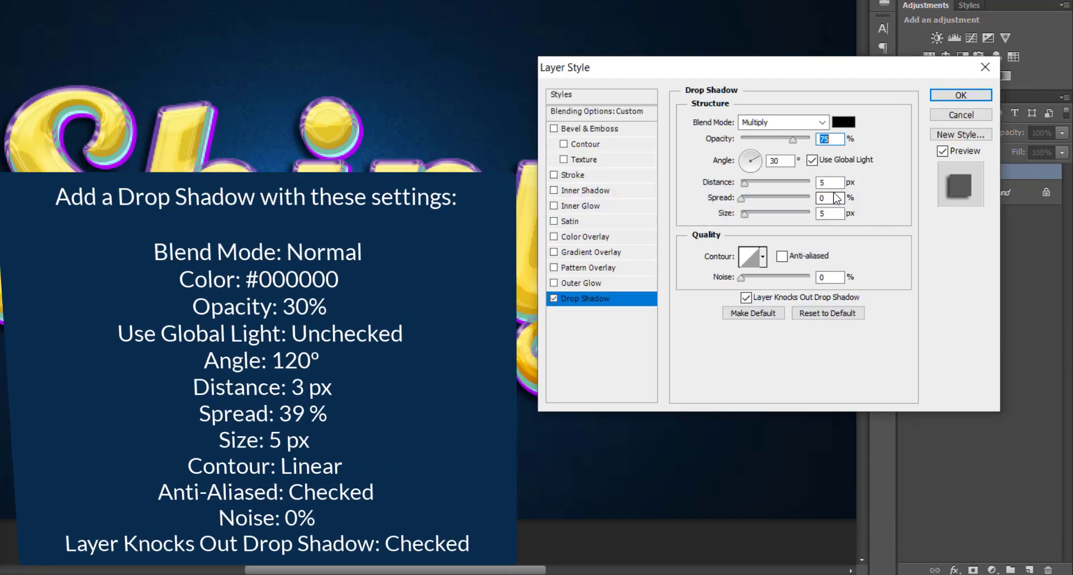
pyautogui.click(793, 123)
pyautogui.click(757, 136)
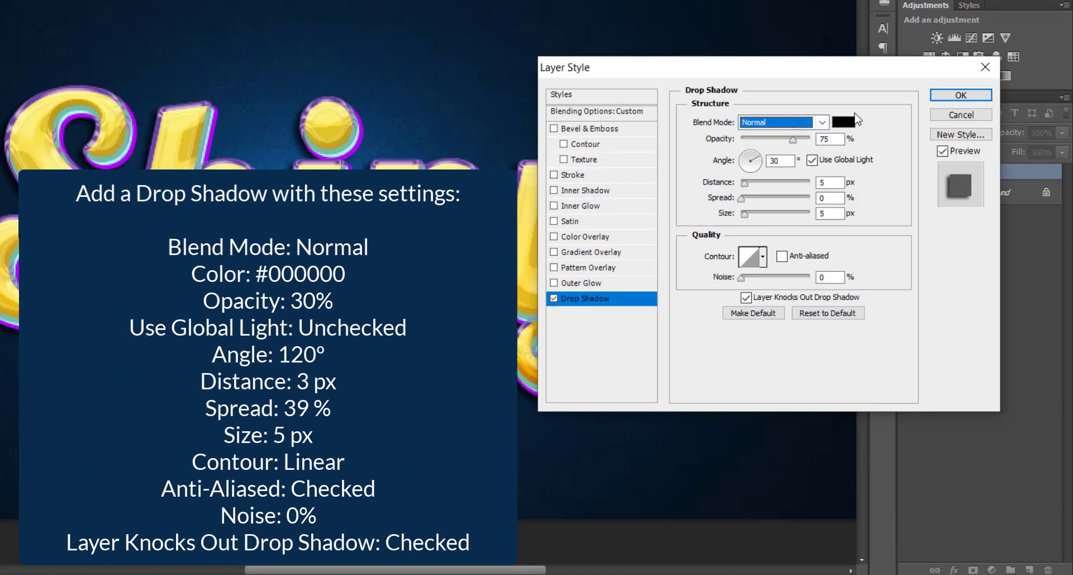
pyautogui.click(844, 122)
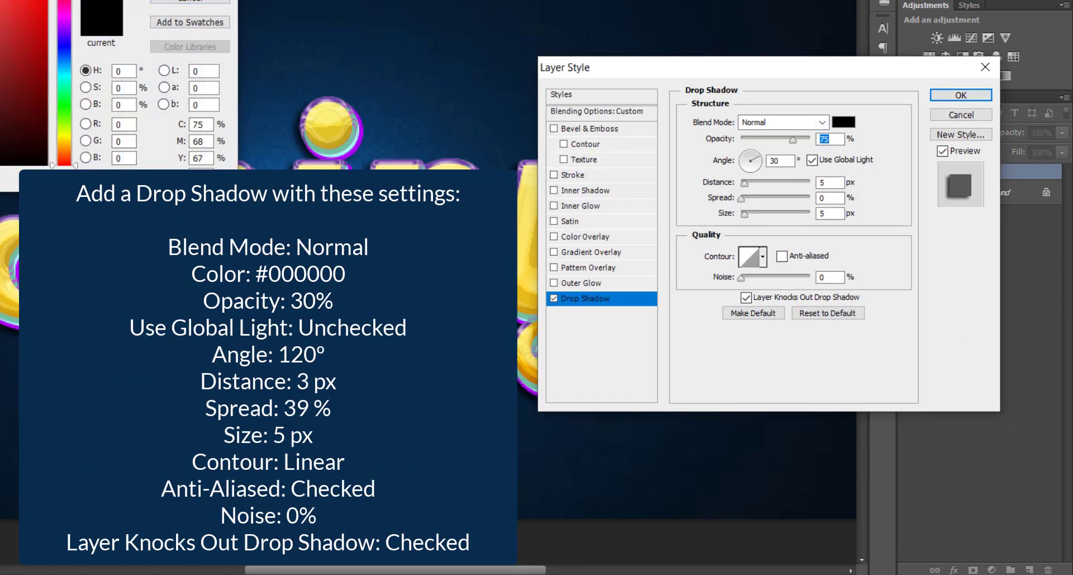
pyautogui.press('Return')
# Step: Set the group shadow to 30% opacity, its own 120° angle, 3 px distance and 39% spread
pyautogui.write('30')
pyautogui.press('Tab')
pyautogui.write('120')
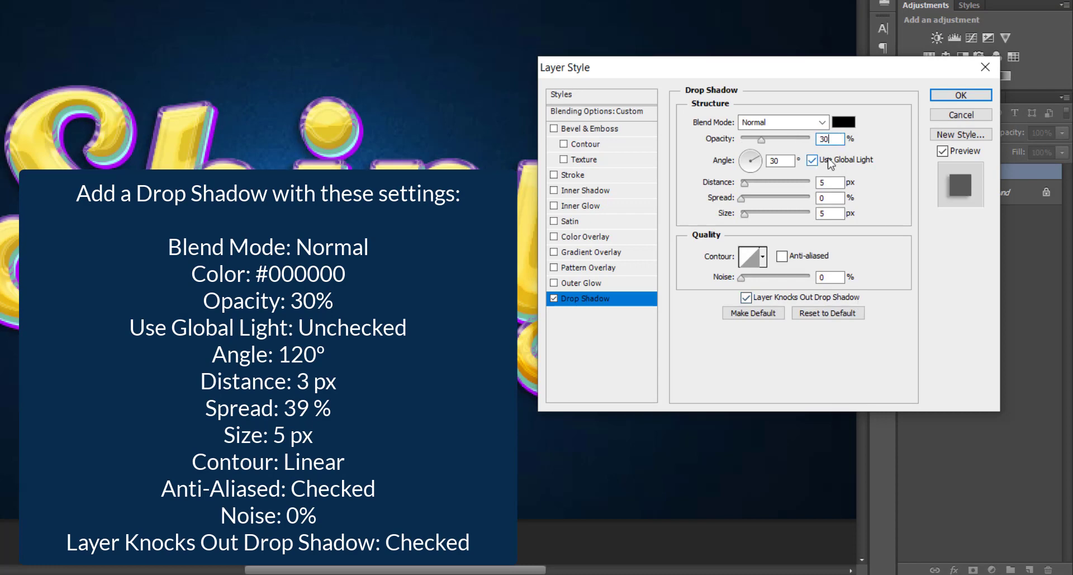
pyautogui.click(811, 160)
pyautogui.click(841, 183)
pyautogui.write('3')
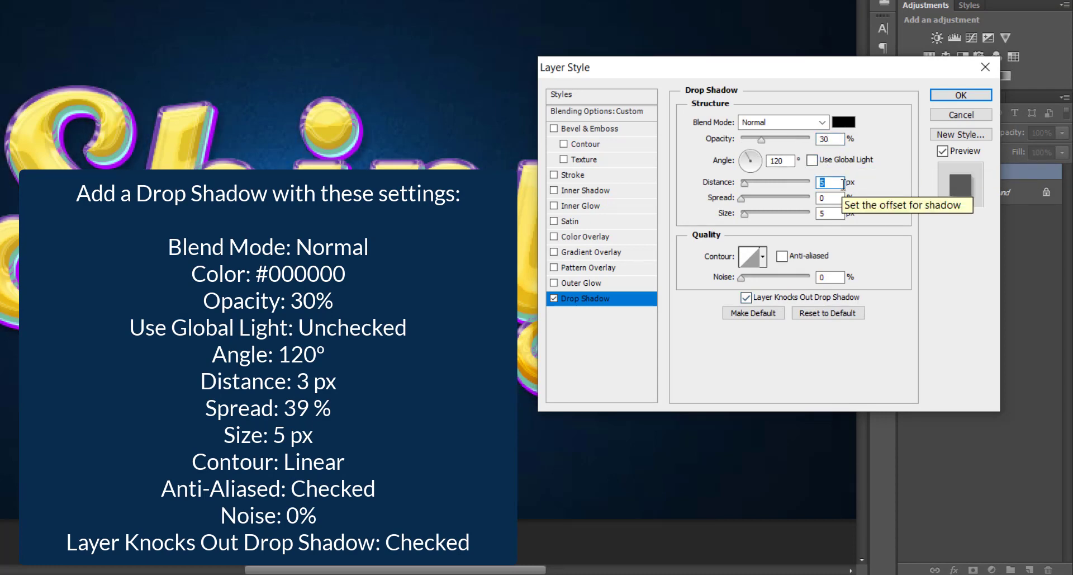
pyautogui.press('Tab')
pyautogui.write('3')
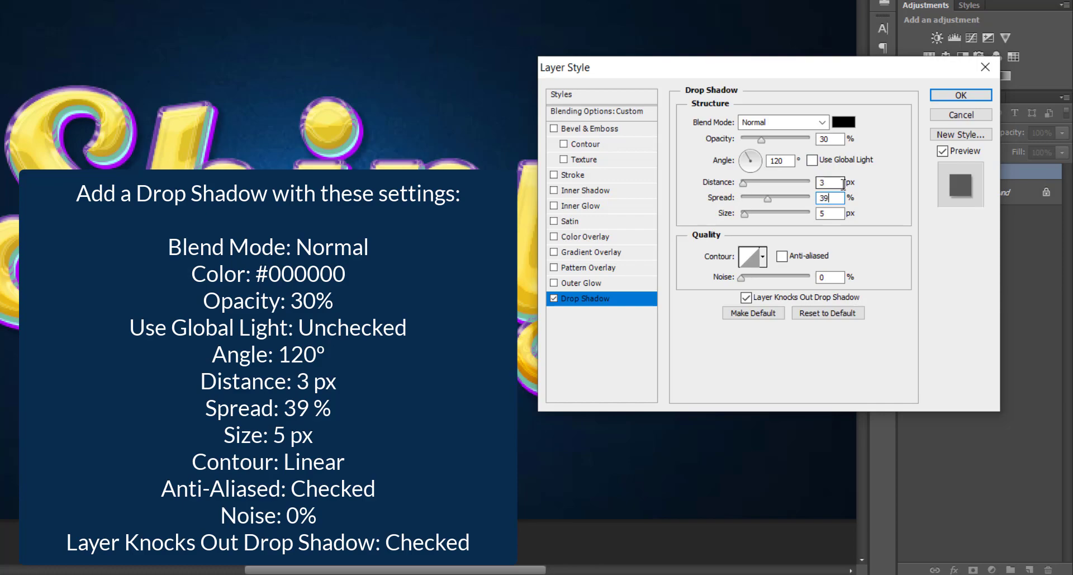
pyautogui.press('Tab')
pyautogui.press('Tab')
pyautogui.press('Tab')
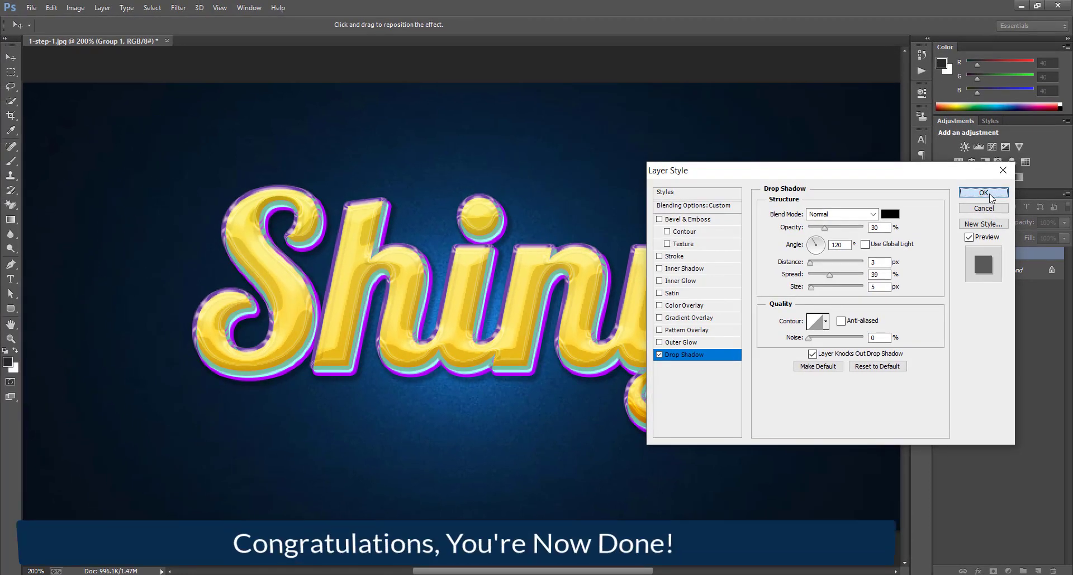
# Step: Confirm Group 1's drop shadow with OK in the Layer Style dialog
pyautogui.click(986, 193)
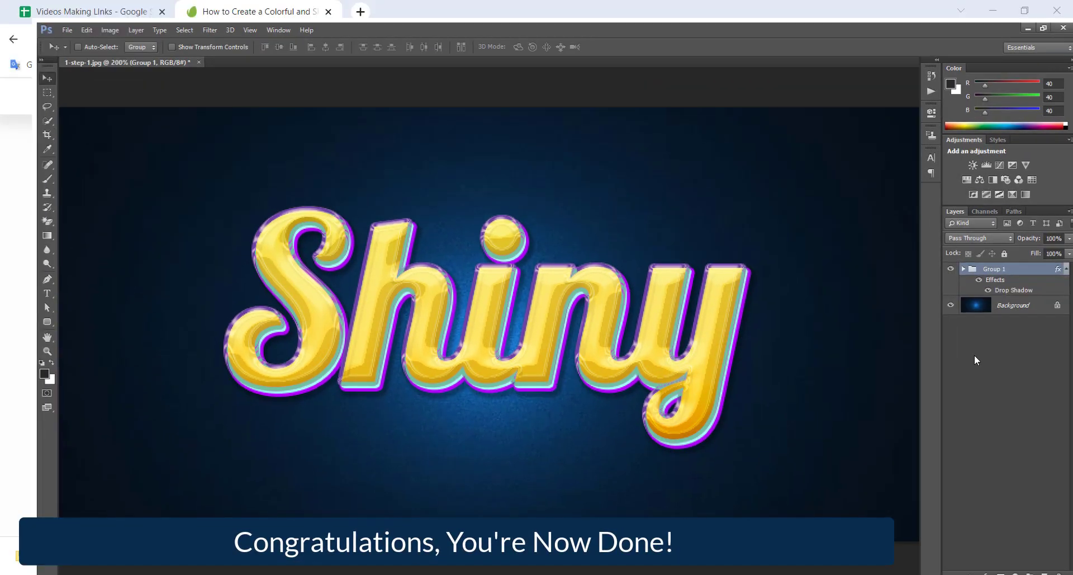